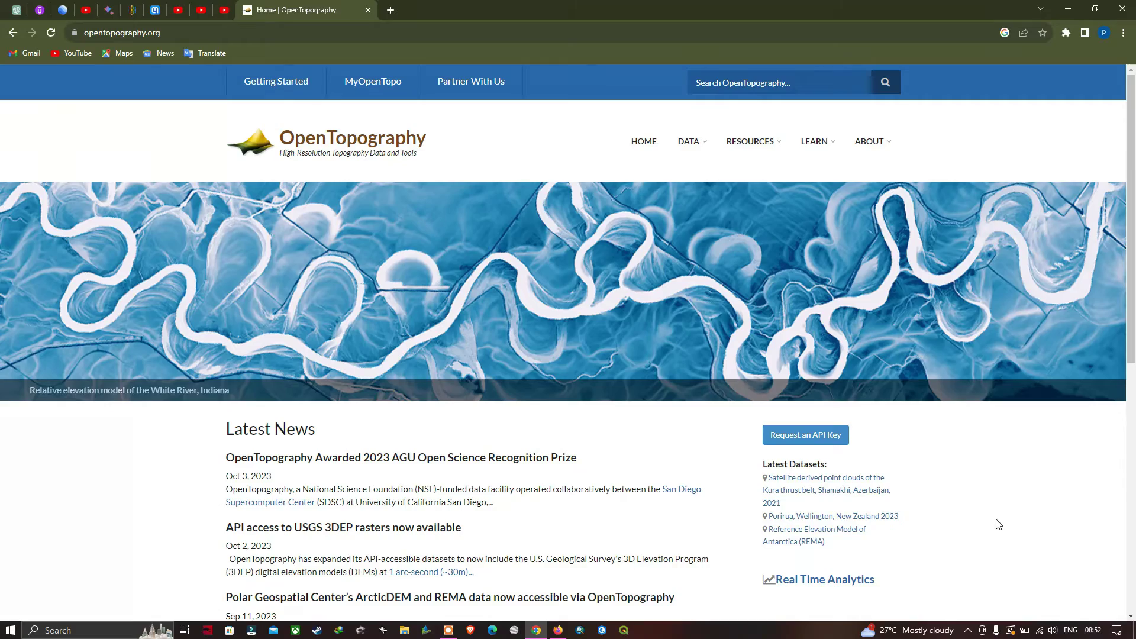
- Search the web for "open topography" in a new browser tab and open the OpenTopography home page
key("ctrl+t")
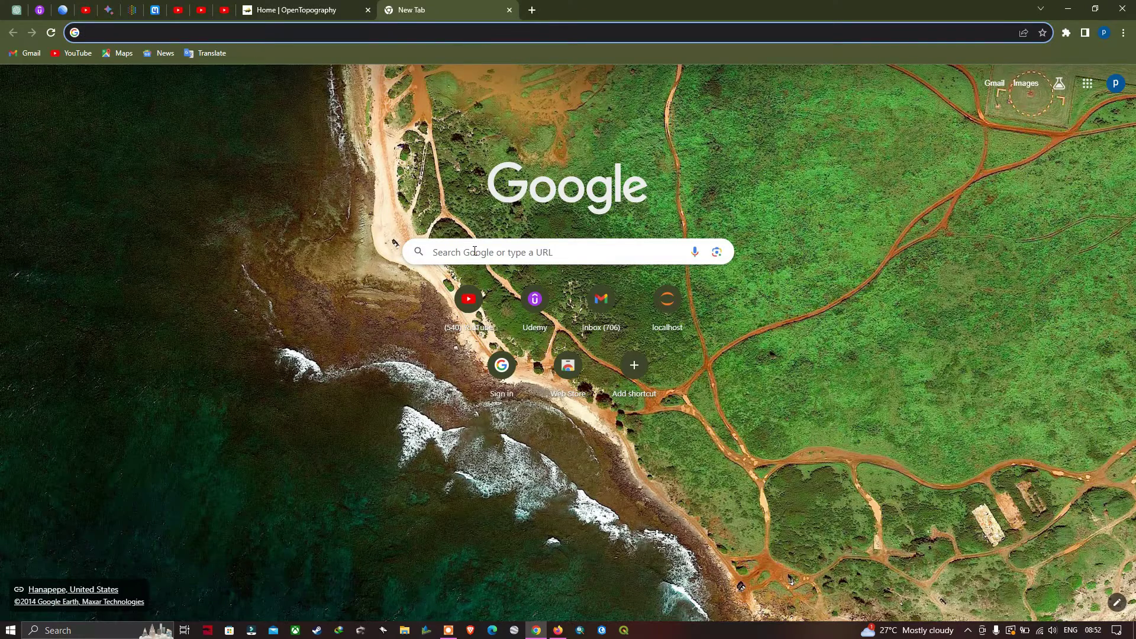
type("open topography")
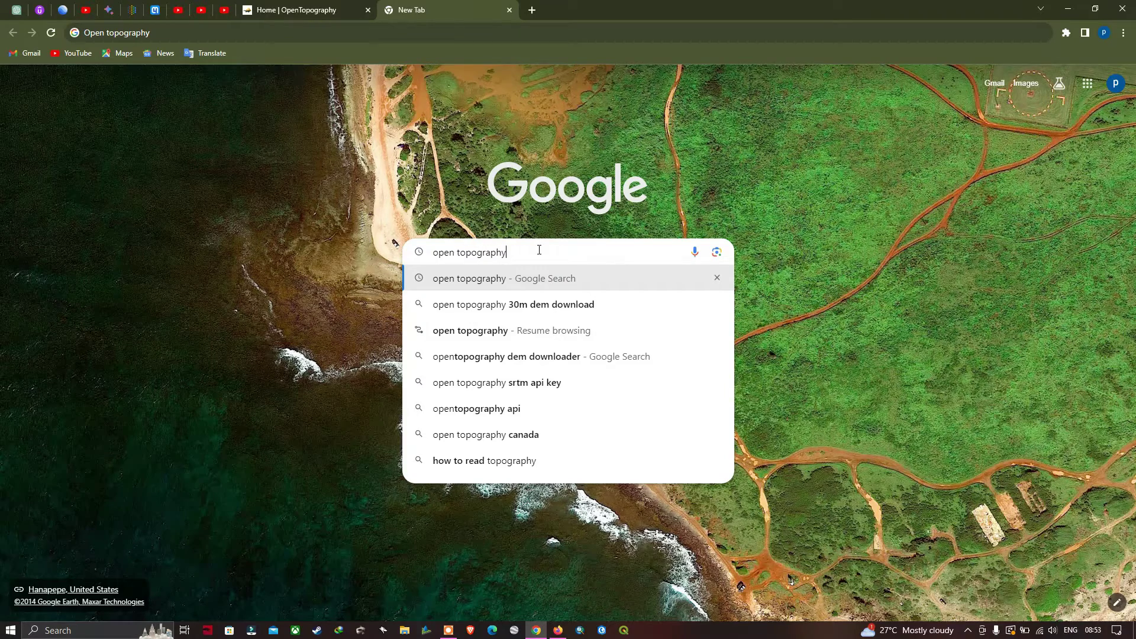
key("Return")
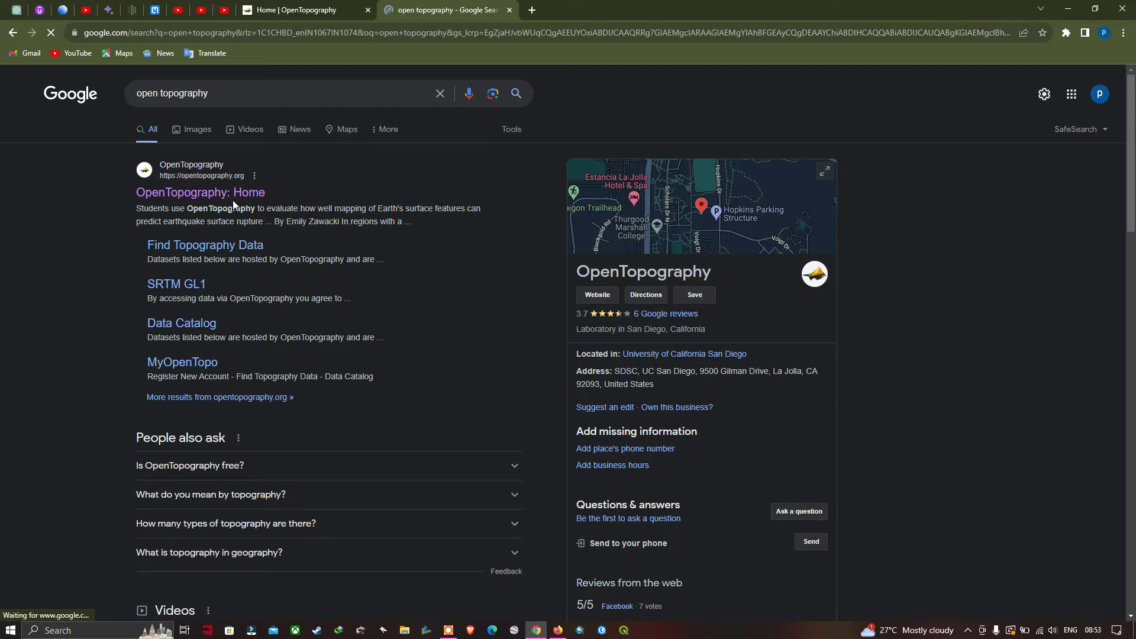
left_click(201, 195)
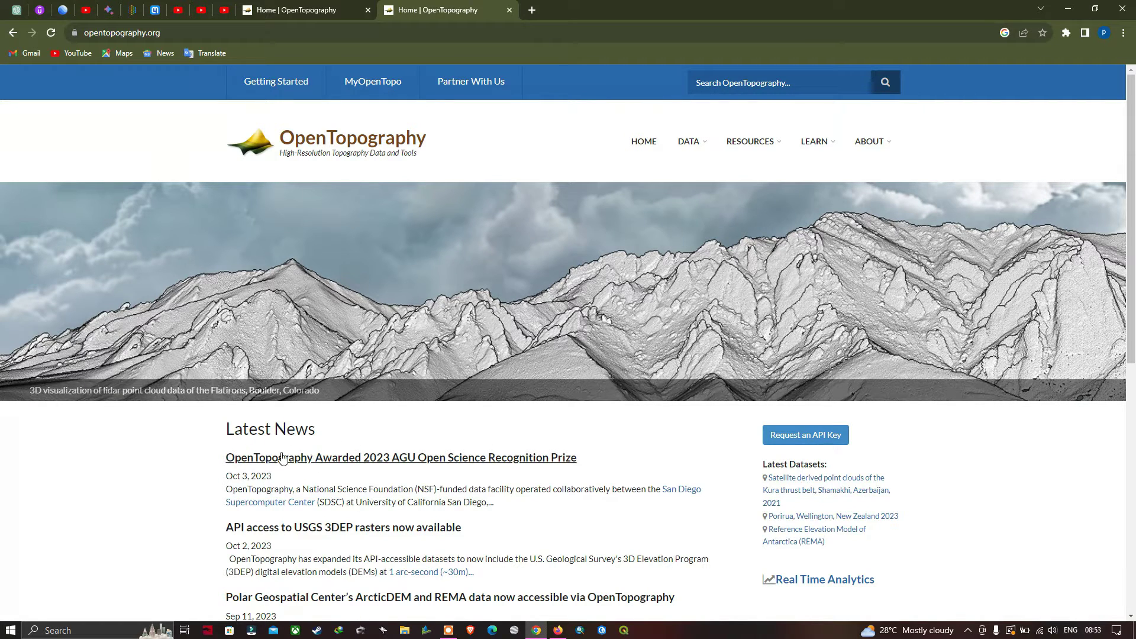
- Look through the home page's news and blog posts, then open the Find Data Map page
scroll(279, 467, "down", 1)
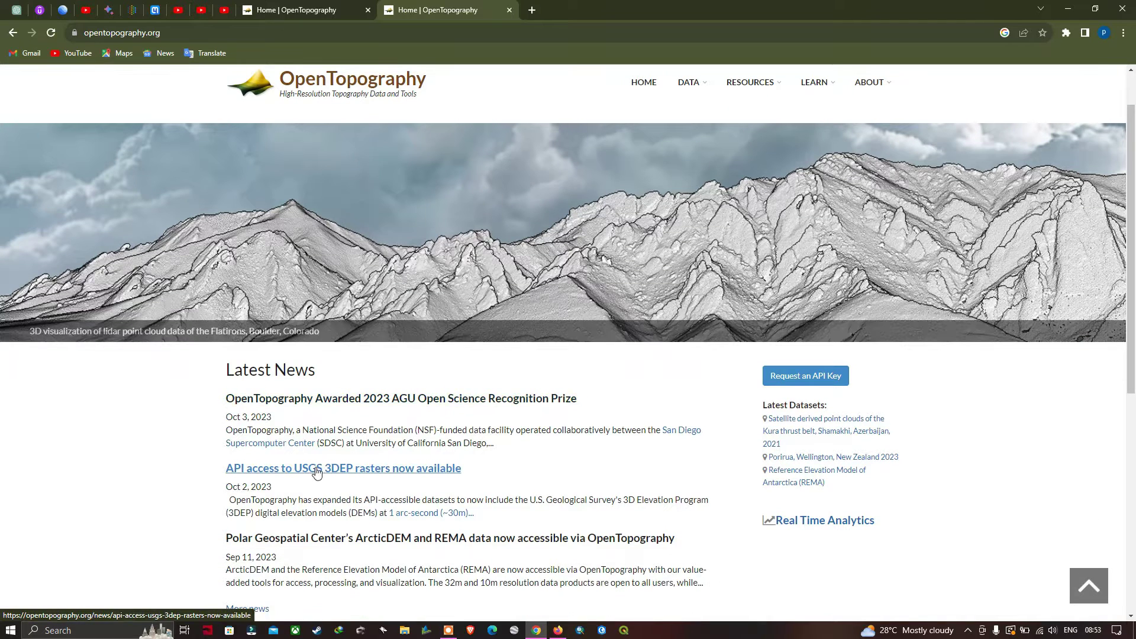
scroll(291, 469, "down", 2)
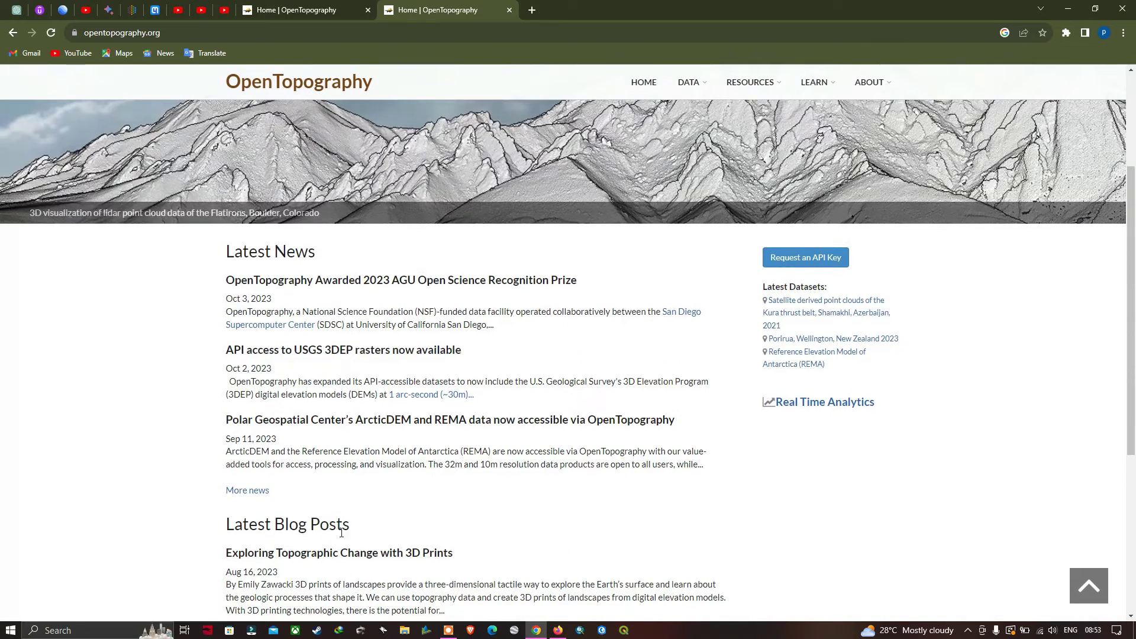
scroll(324, 533, "down", 2)
scroll(325, 545, "down", 1)
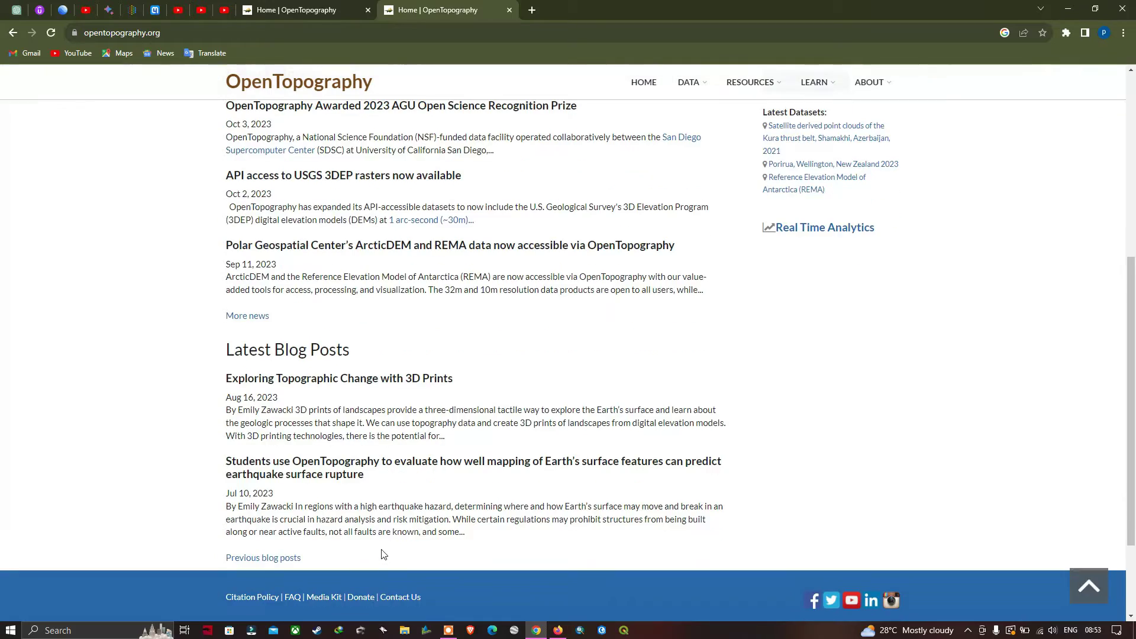
scroll(491, 526, "up", 5)
scroll(490, 527, "up", 1)
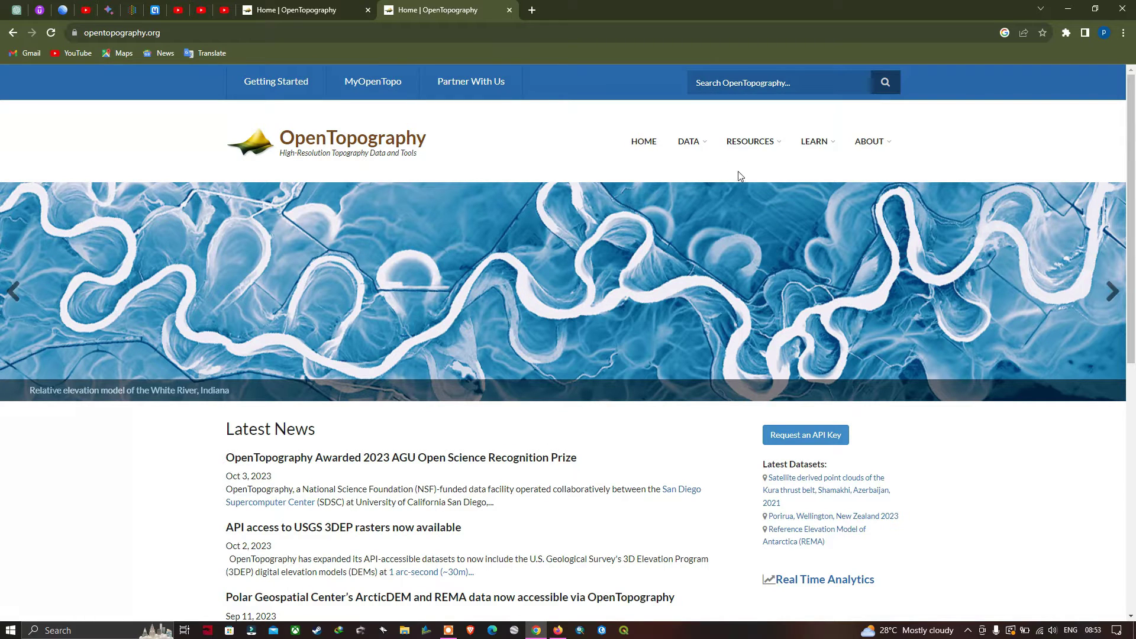
mouse_move(696, 143)
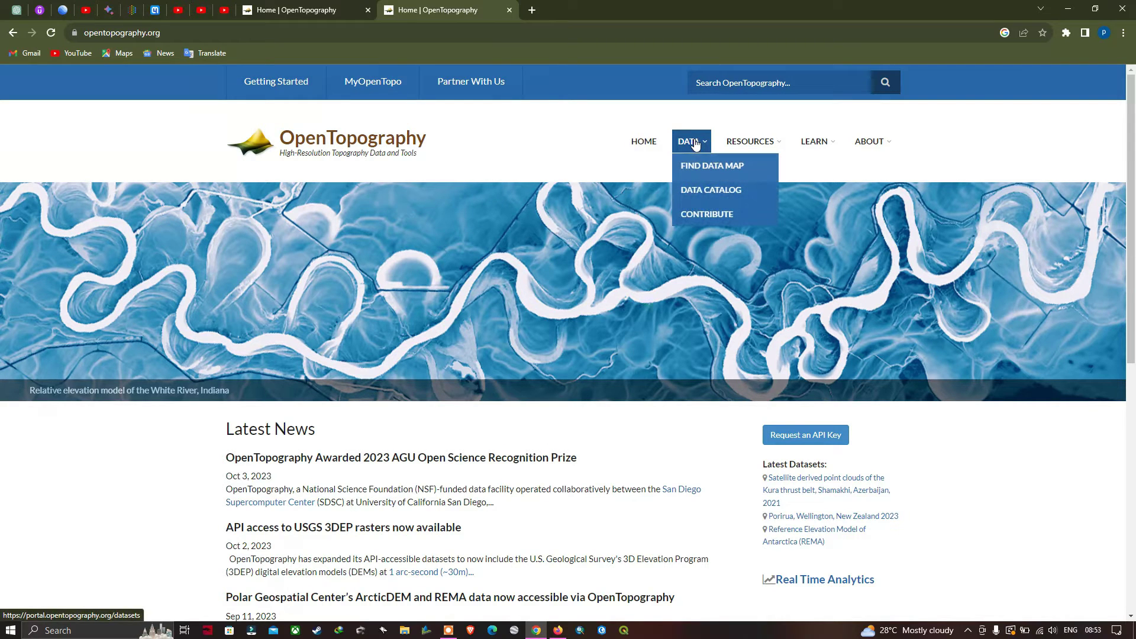
left_click(713, 172)
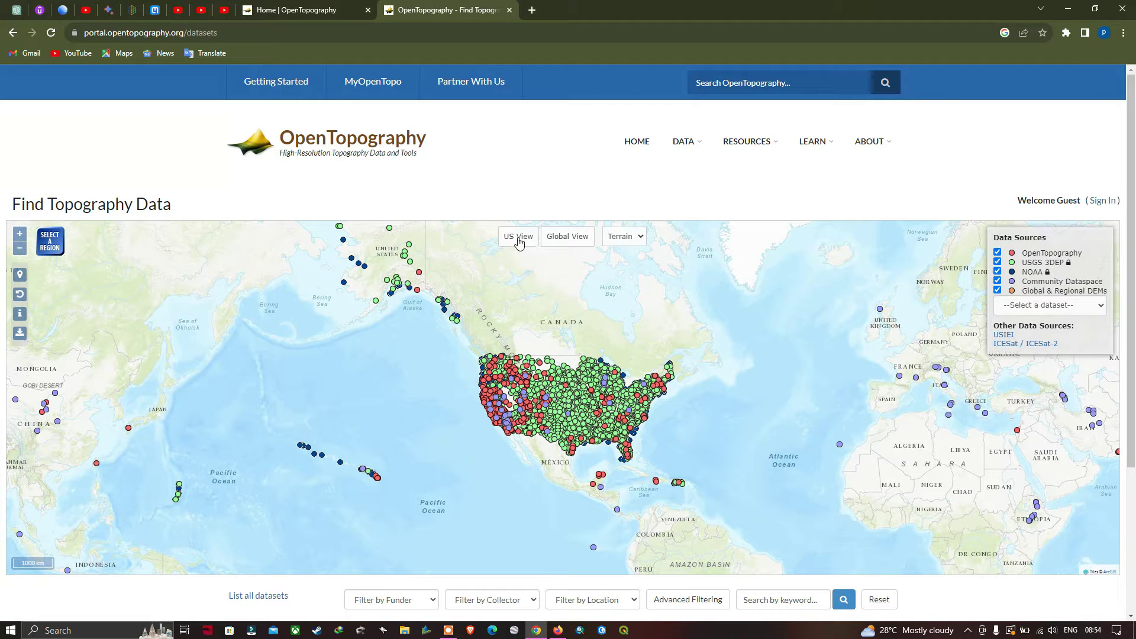
- Show the map in Global View and set its map type to Satellite after trying Hillshade and Hybrid
left_click(570, 237)
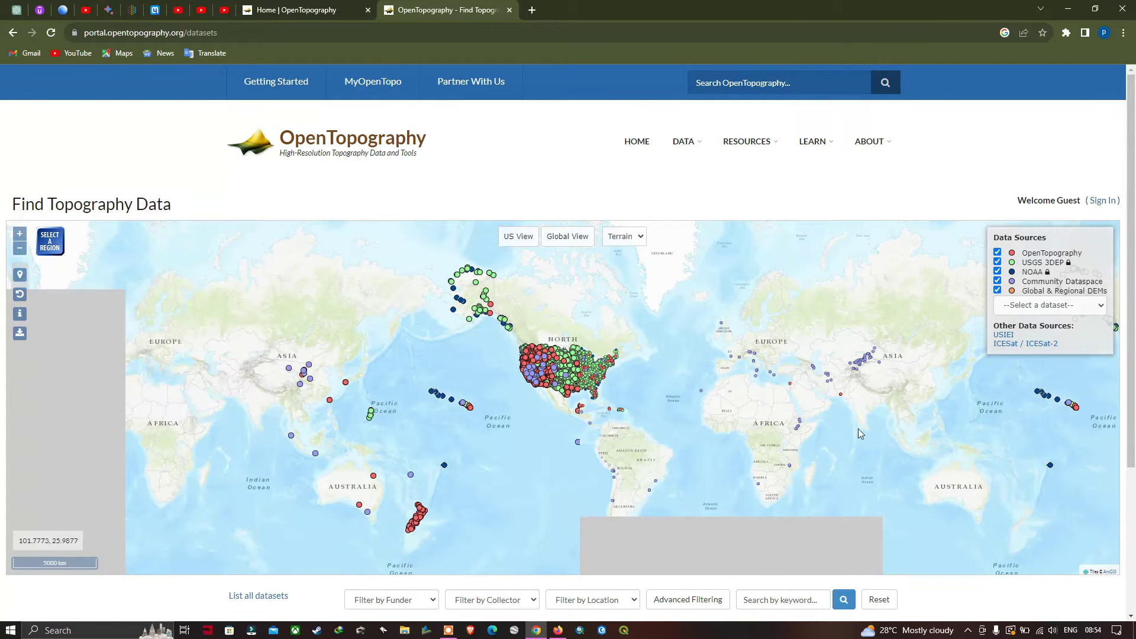
left_click(641, 240)
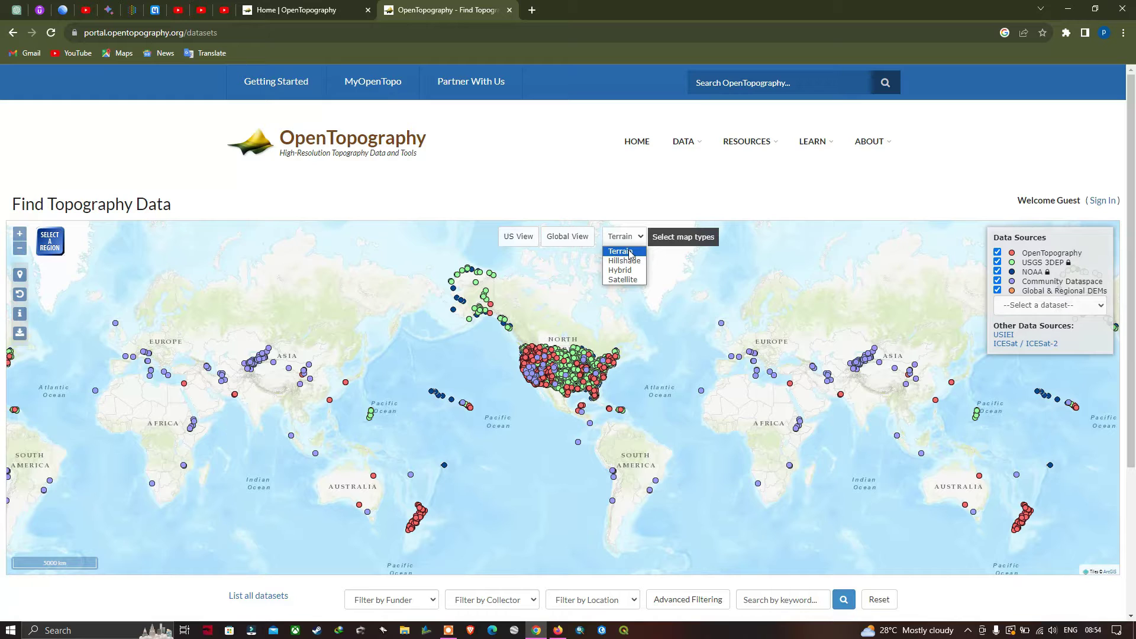
left_click(629, 262)
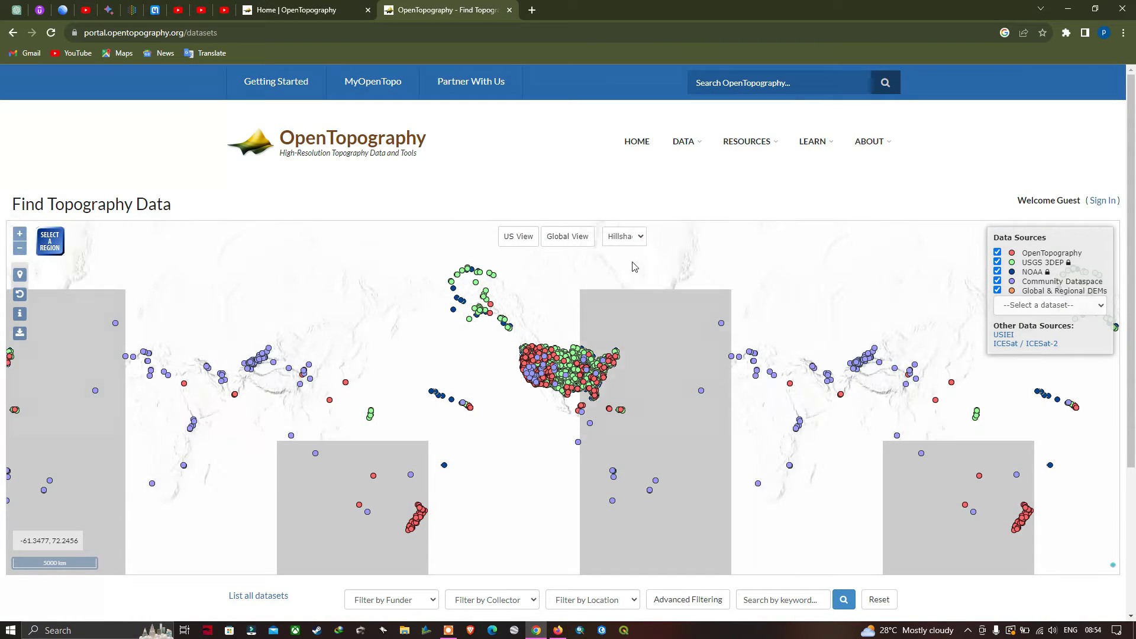
left_click(638, 239)
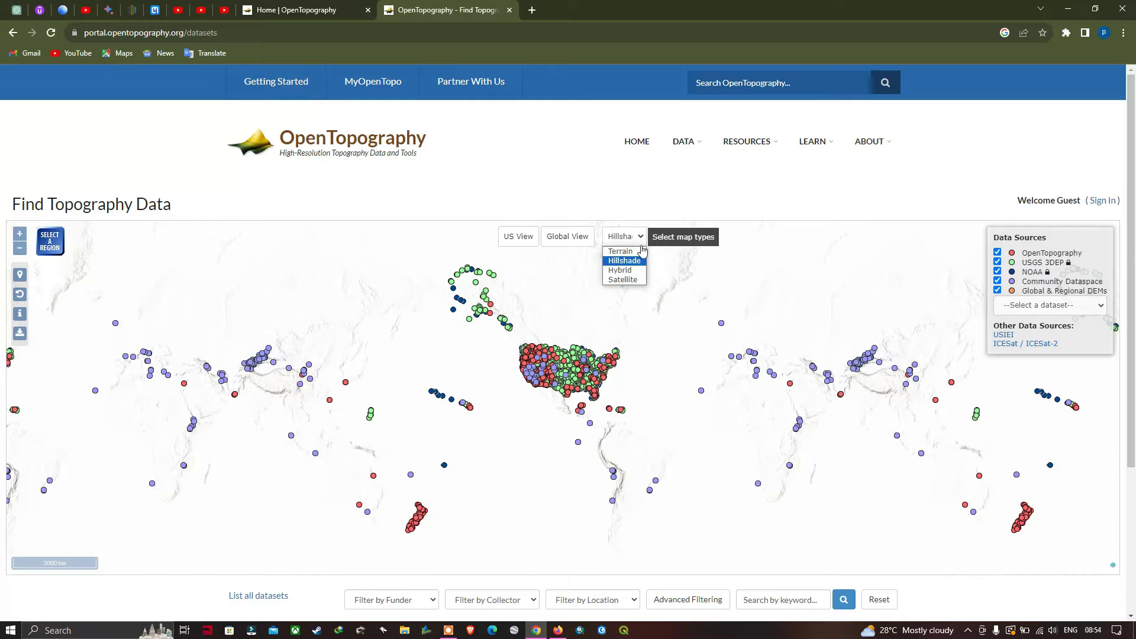
left_click(620, 270)
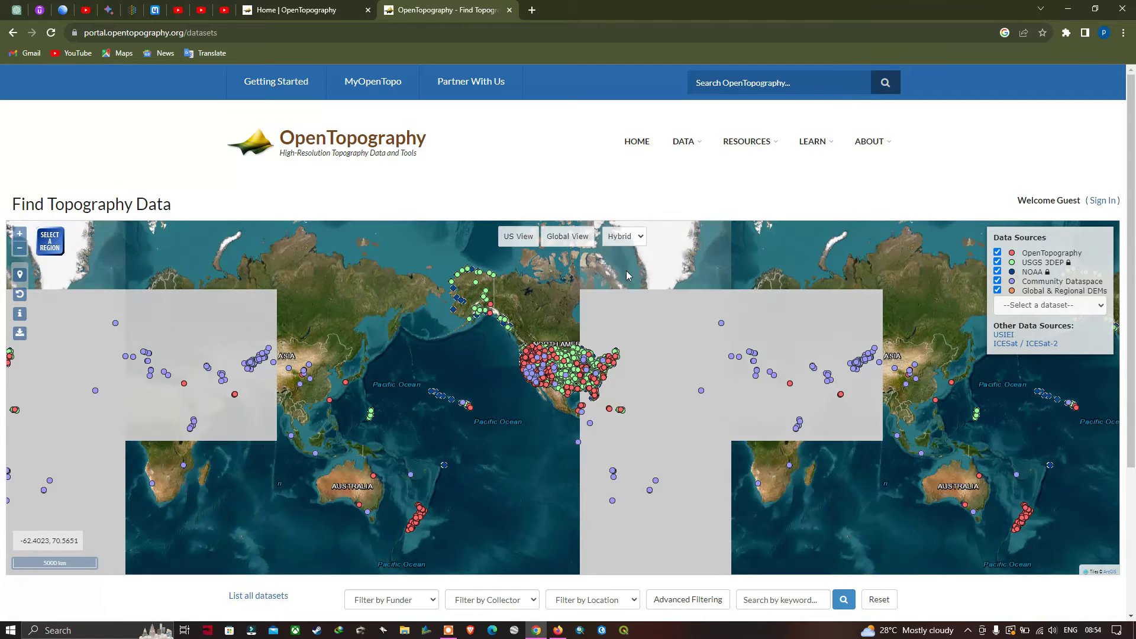
left_click(625, 236)
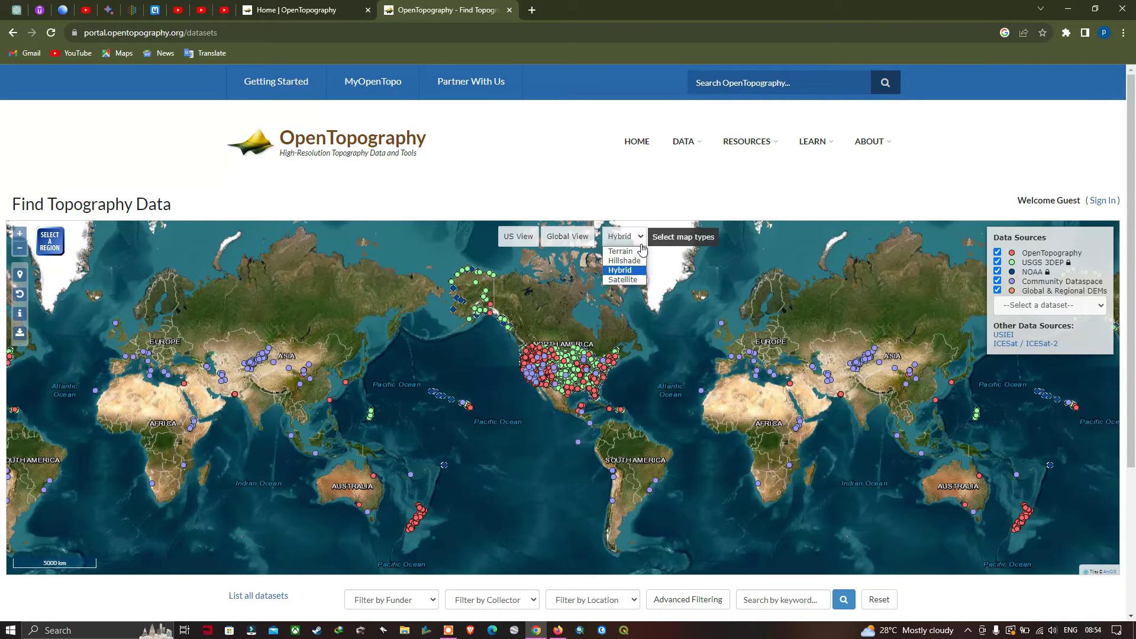
left_click(622, 283)
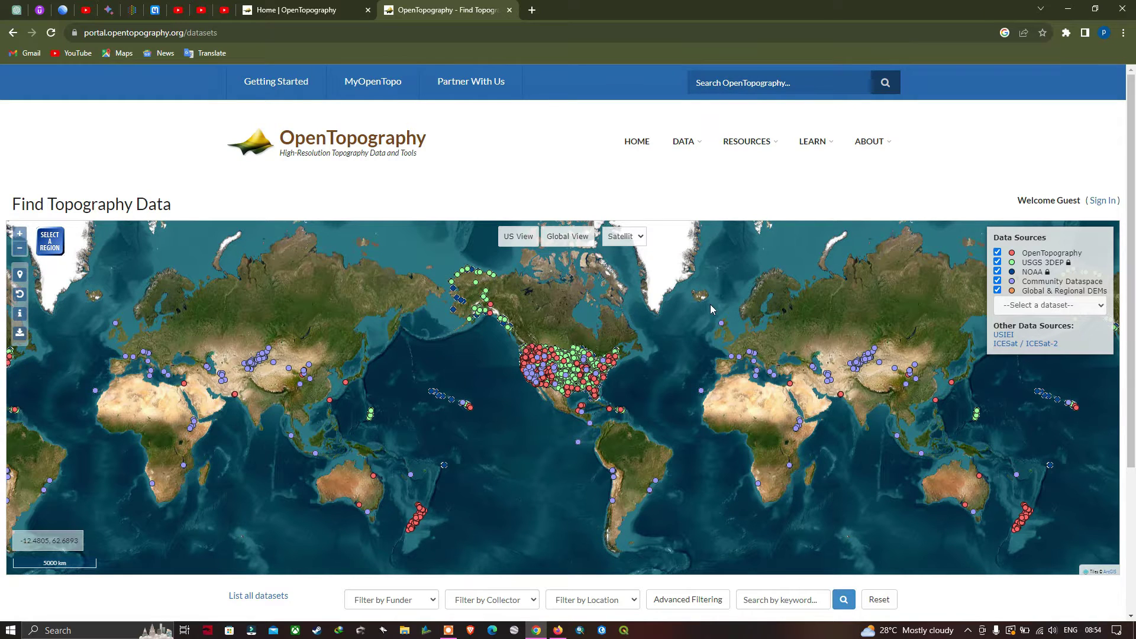
- Review the descriptions of the map's data sources and the list of available Global & Regional DEM datasets
mouse_move(1011, 249)
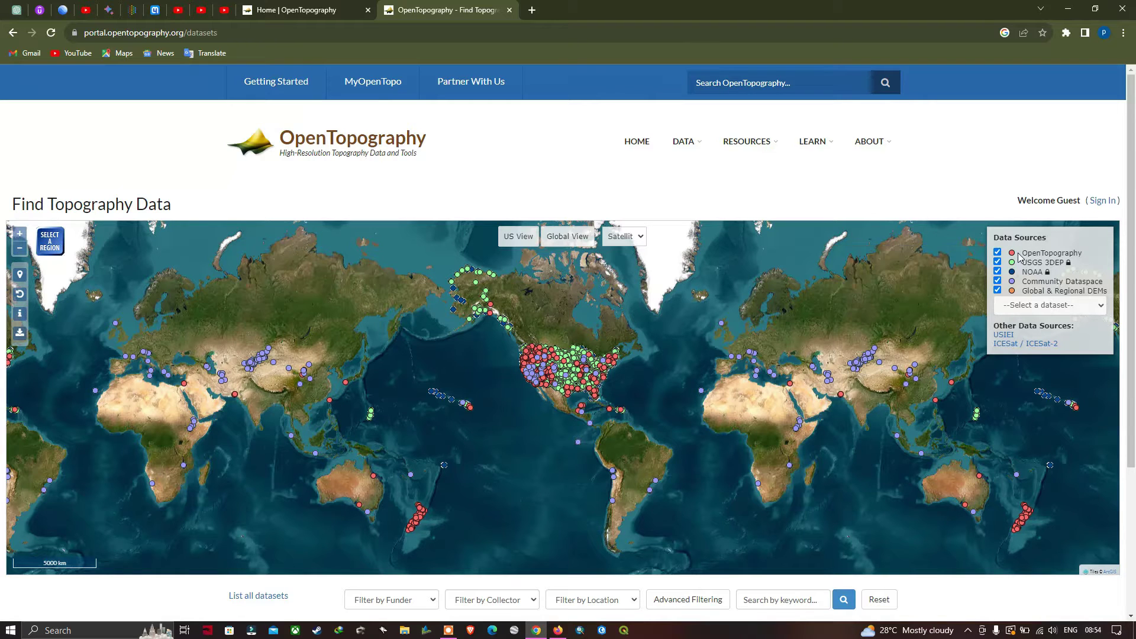
mouse_move(1027, 269)
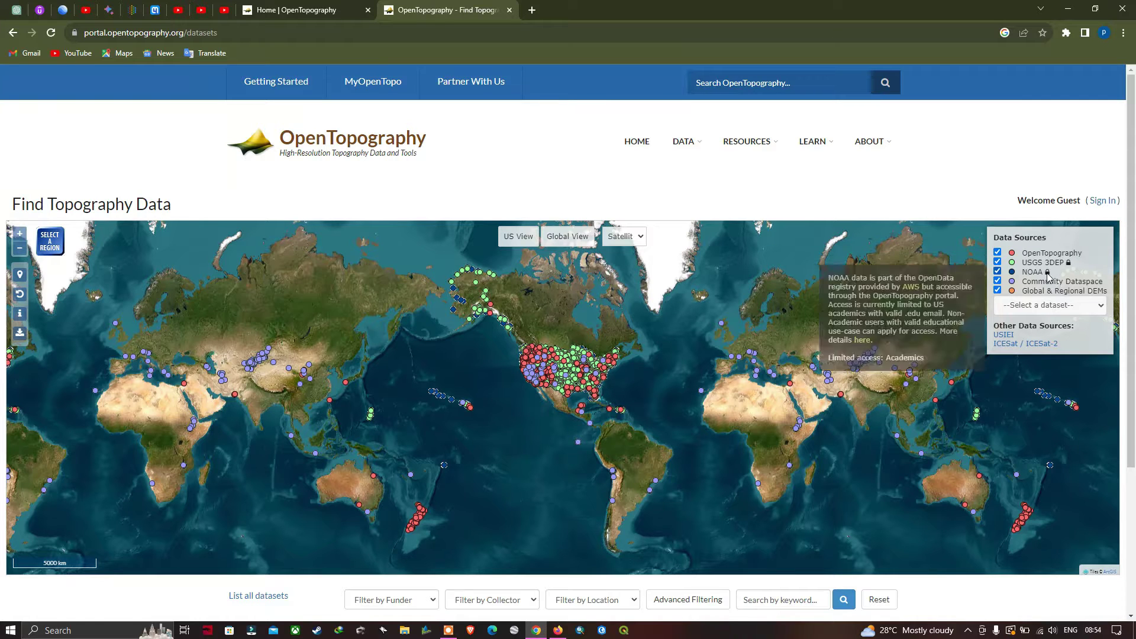
mouse_move(1060, 285)
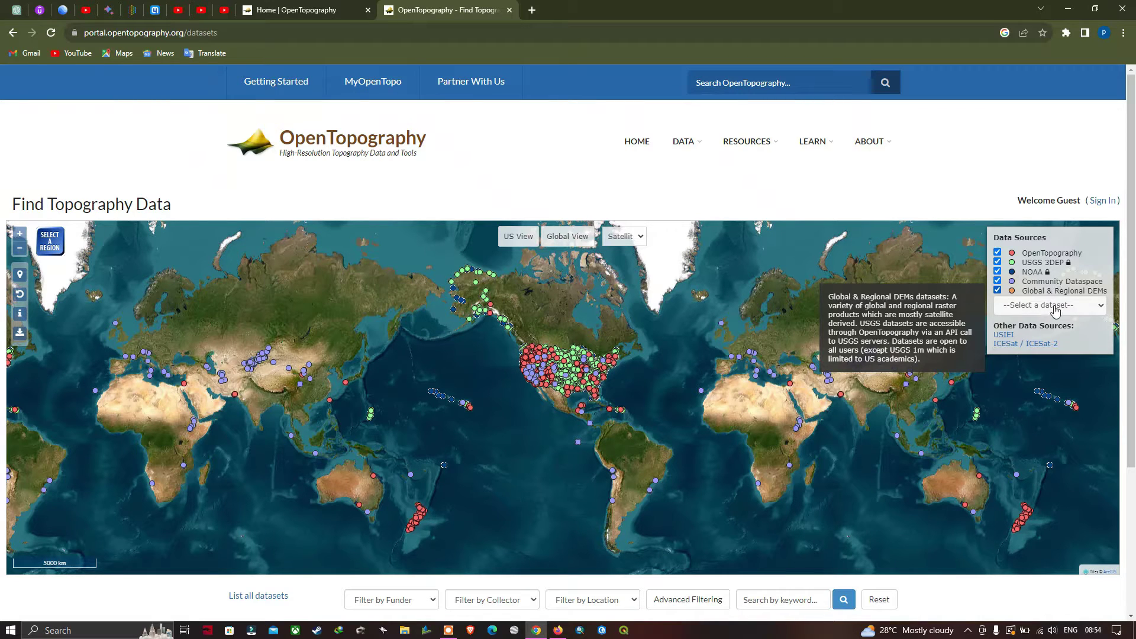
left_click(1097, 307)
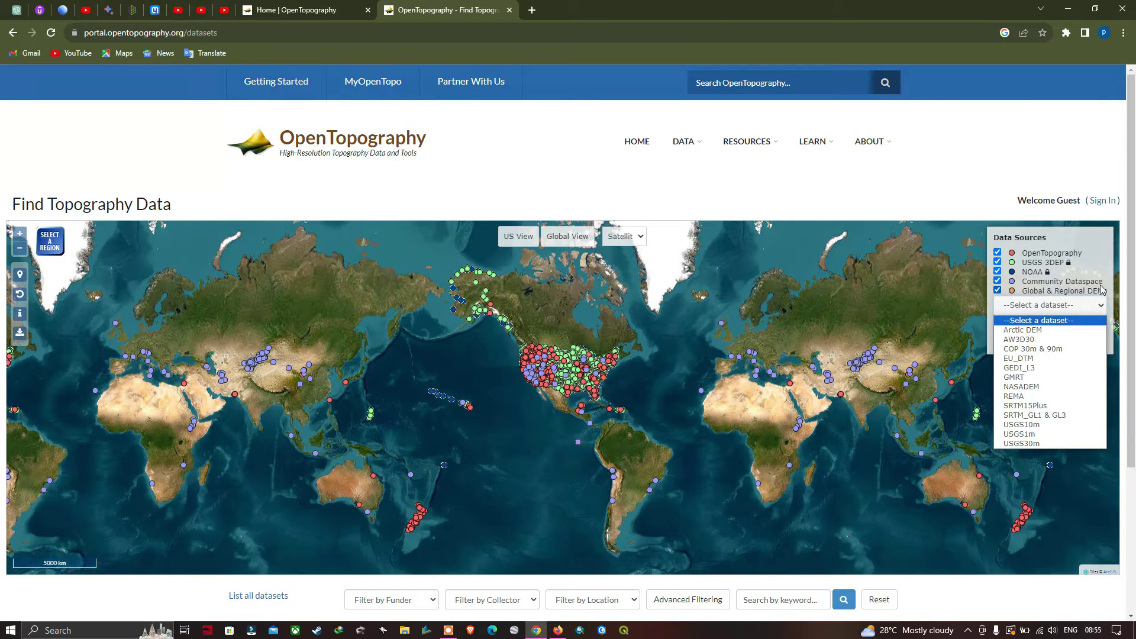
mouse_move(1104, 286)
mouse_move(1057, 291)
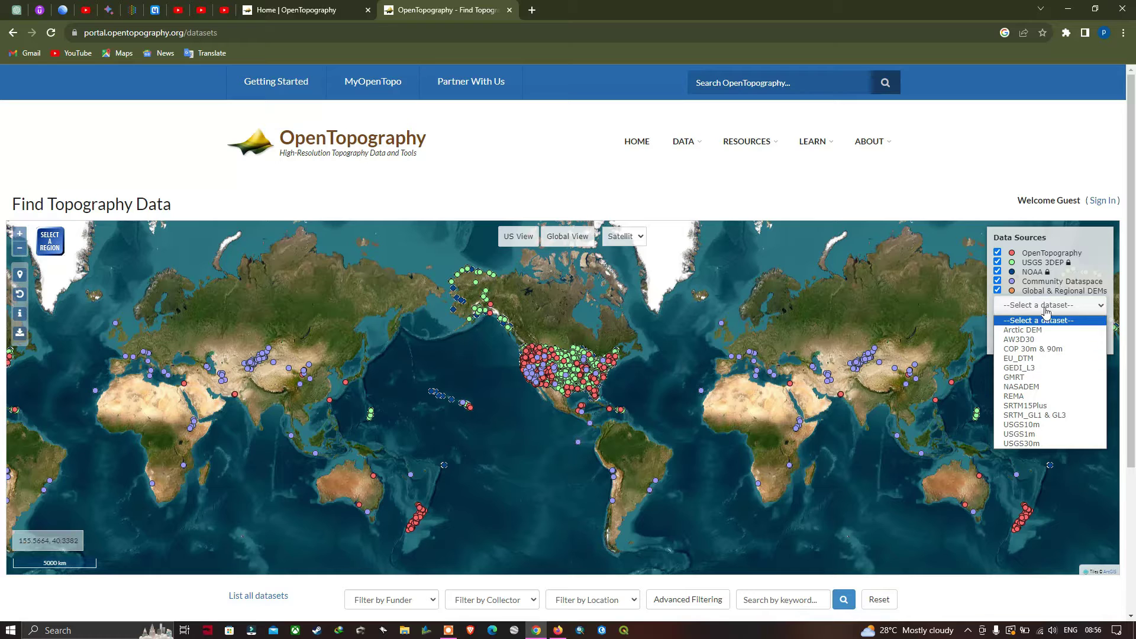
- Hide the Community Dataspace, NOAA, USGS 3DEP and OpenTopography sources, leaving only Global & Regional DEMs enabled
left_click(997, 281)
left_click(998, 272)
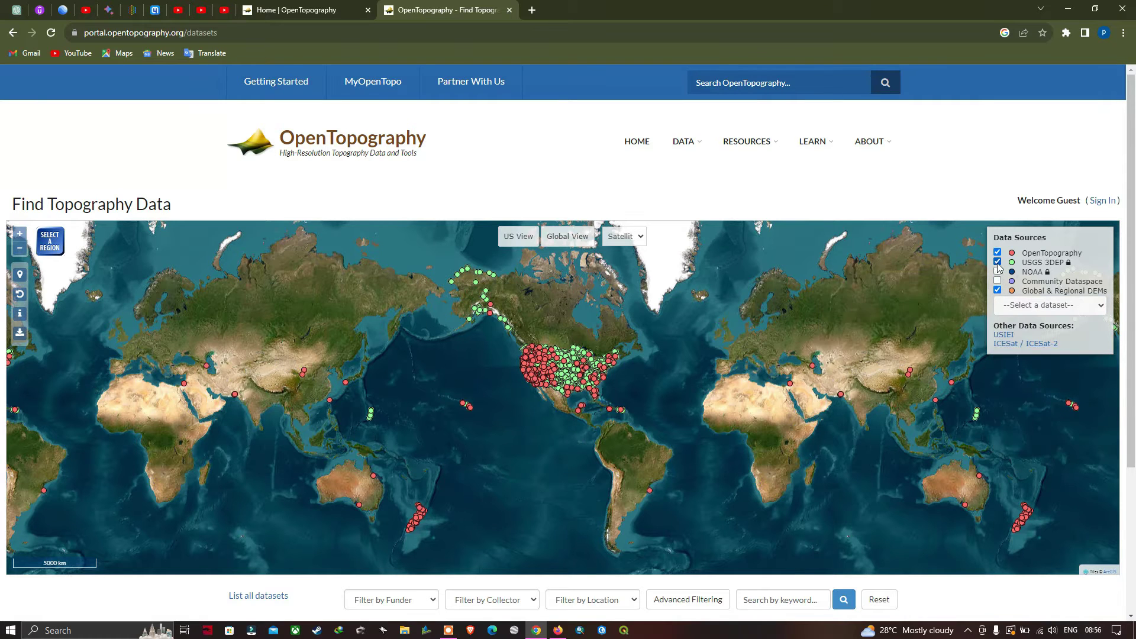
left_click(998, 262)
left_click(998, 253)
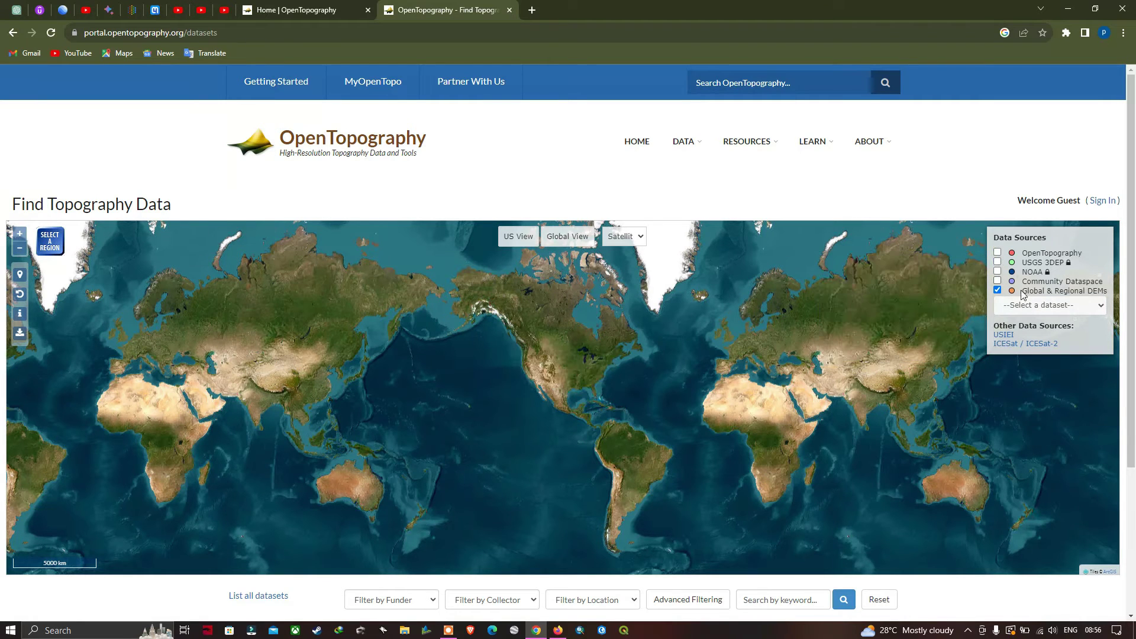
- Choose the SRTM_GL1 & GL3 dataset for the Global & Regional DEMs source
left_click(1098, 306)
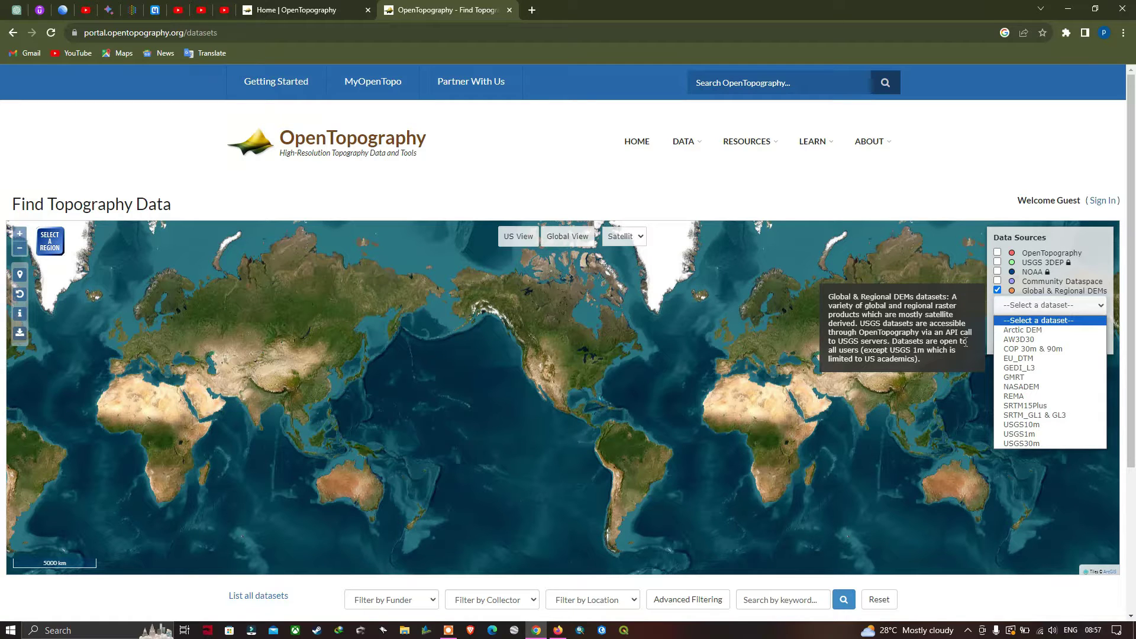
left_click(852, 379)
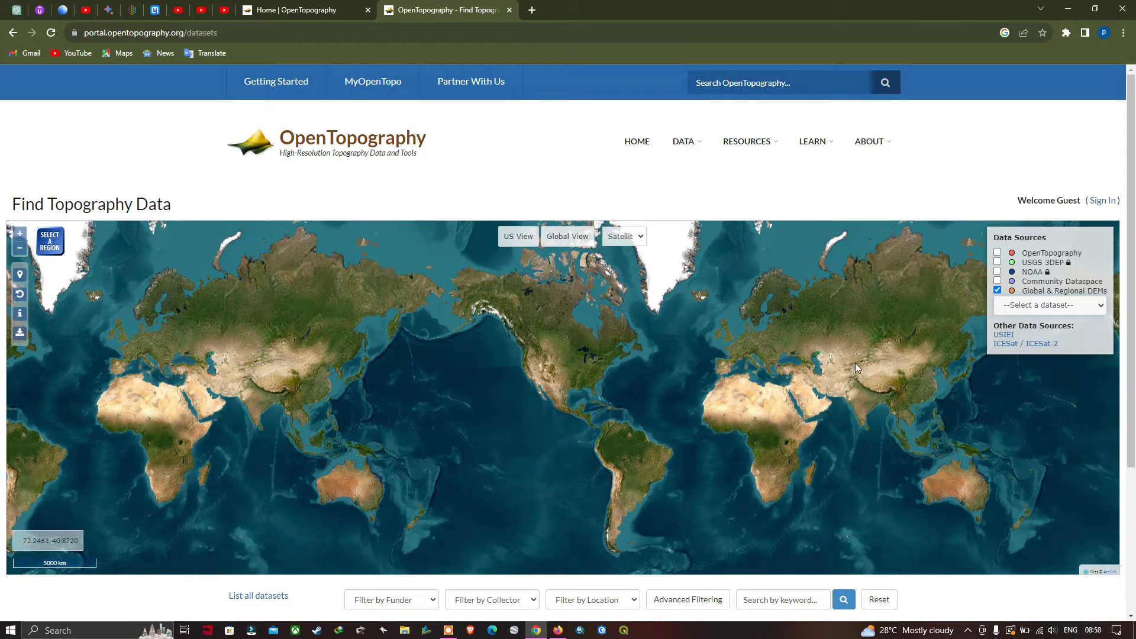
left_click(1083, 310)
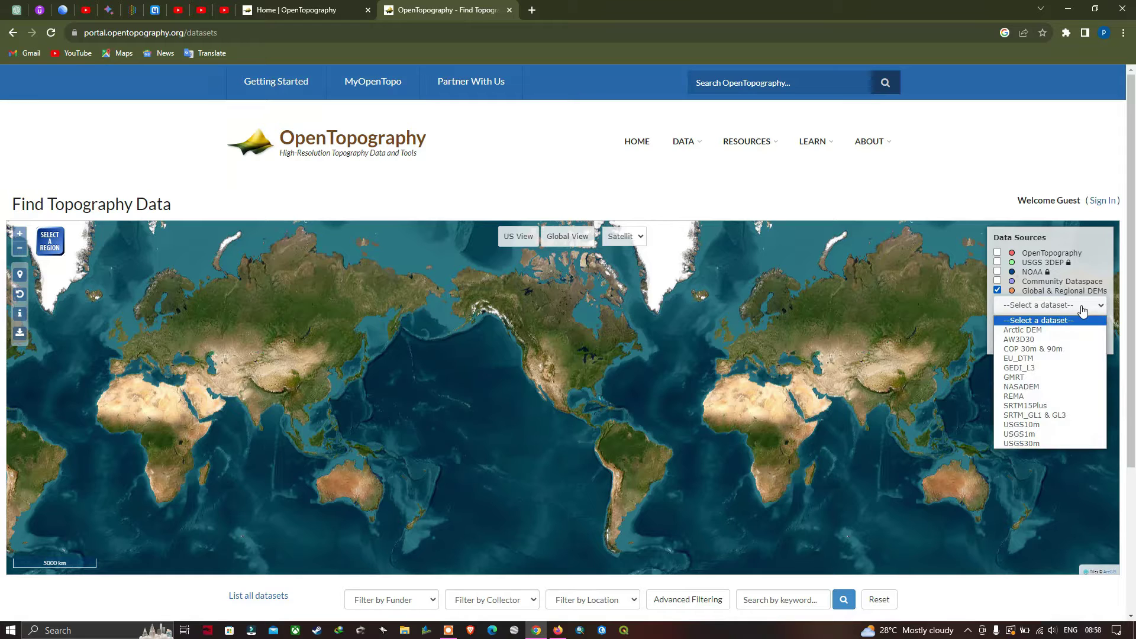
left_click(1034, 416)
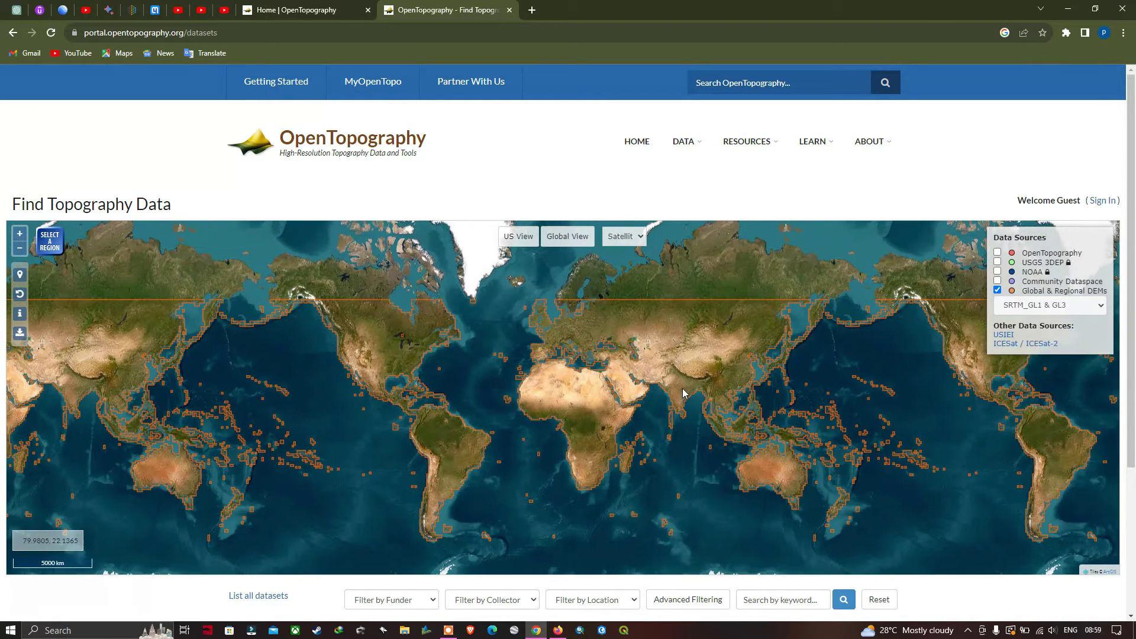
- Select a rectangular region over the western Himalaya, spanning about 76.63 to 80.29 longitude and 29.32 to 31.81 latitude
left_click_drag(680, 340, 710, 507)
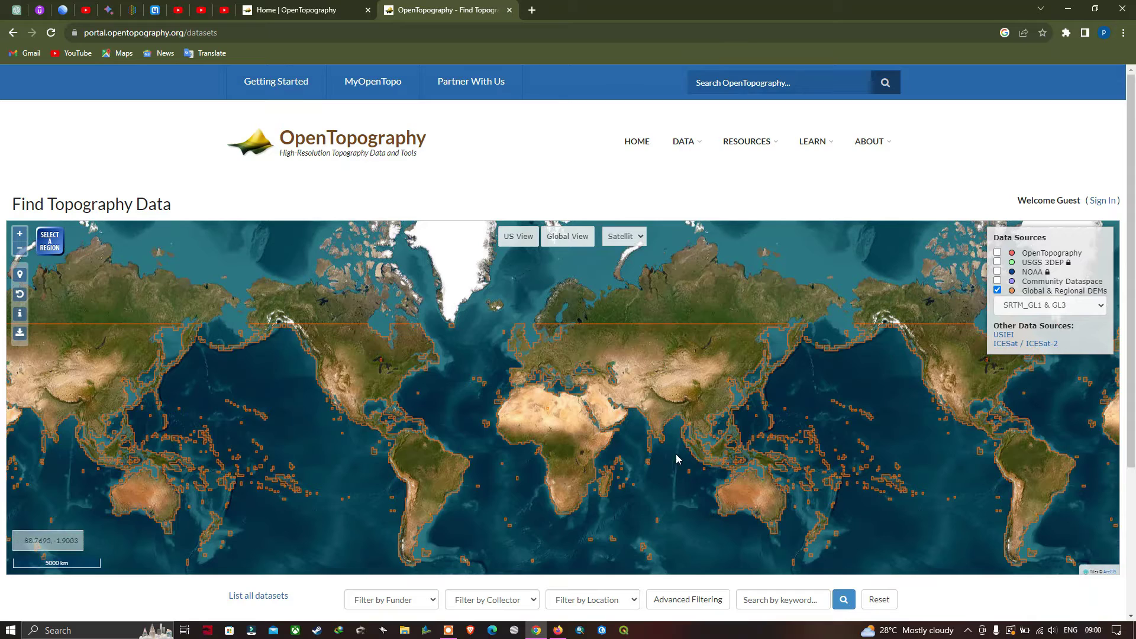
scroll(665, 393, "up", 1)
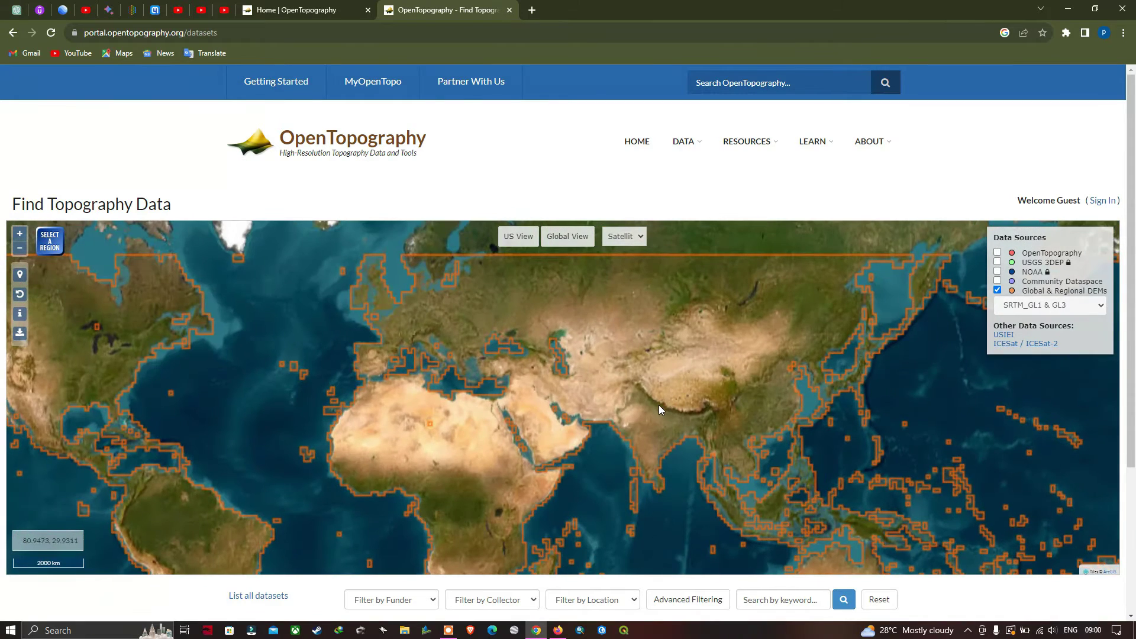
scroll(652, 405, "up", 3)
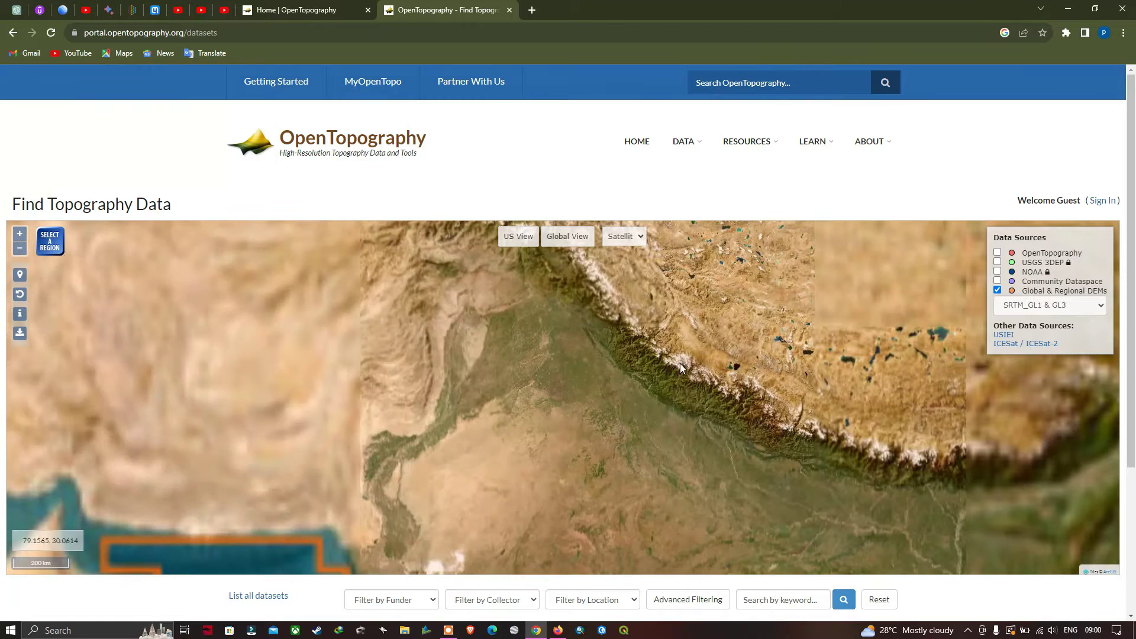
scroll(693, 361, "up", 1)
scroll(717, 360, "up", 2)
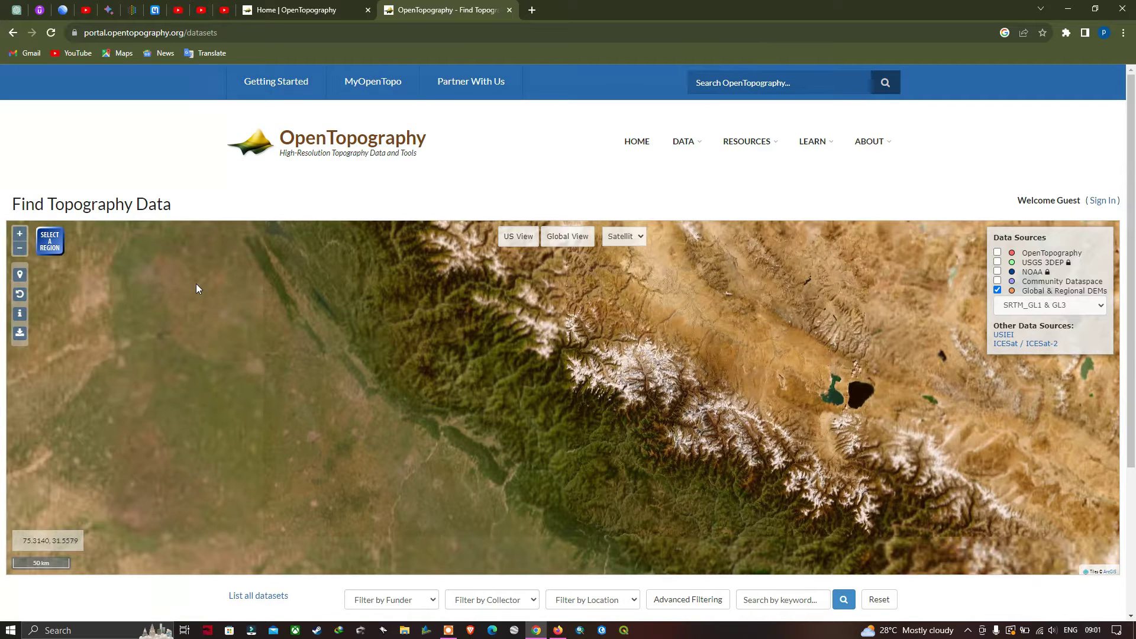
left_click(57, 246)
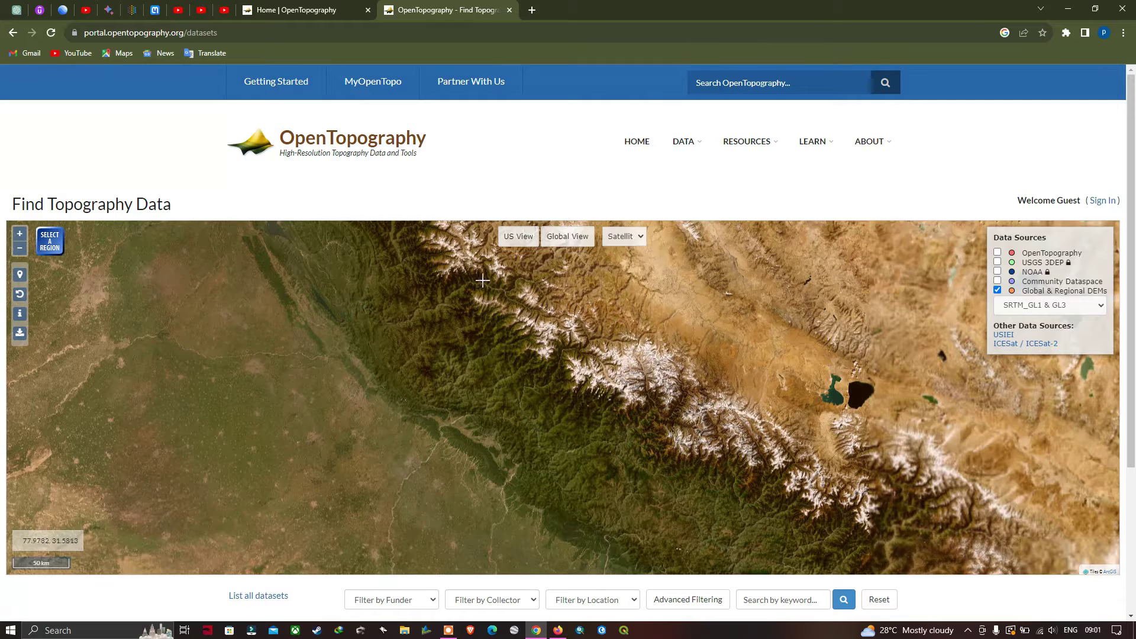
left_click_drag(338, 252, 731, 562)
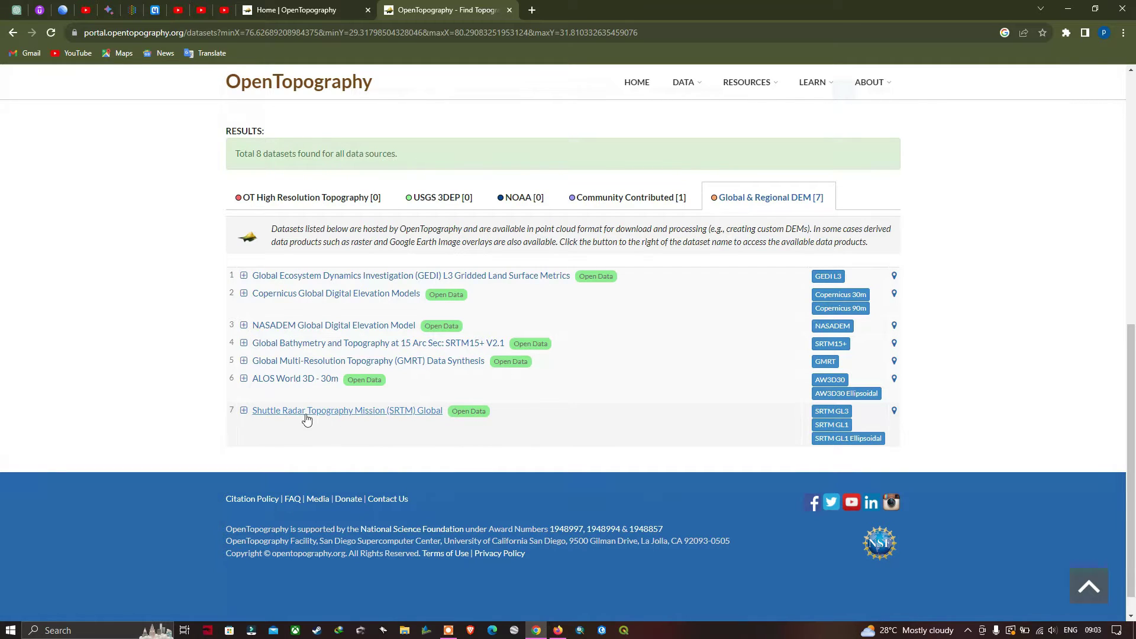
- Expand the Shuttle Radar Topography Mission (SRTM) Global entry and read its description, data providers and metadata
left_click(244, 412)
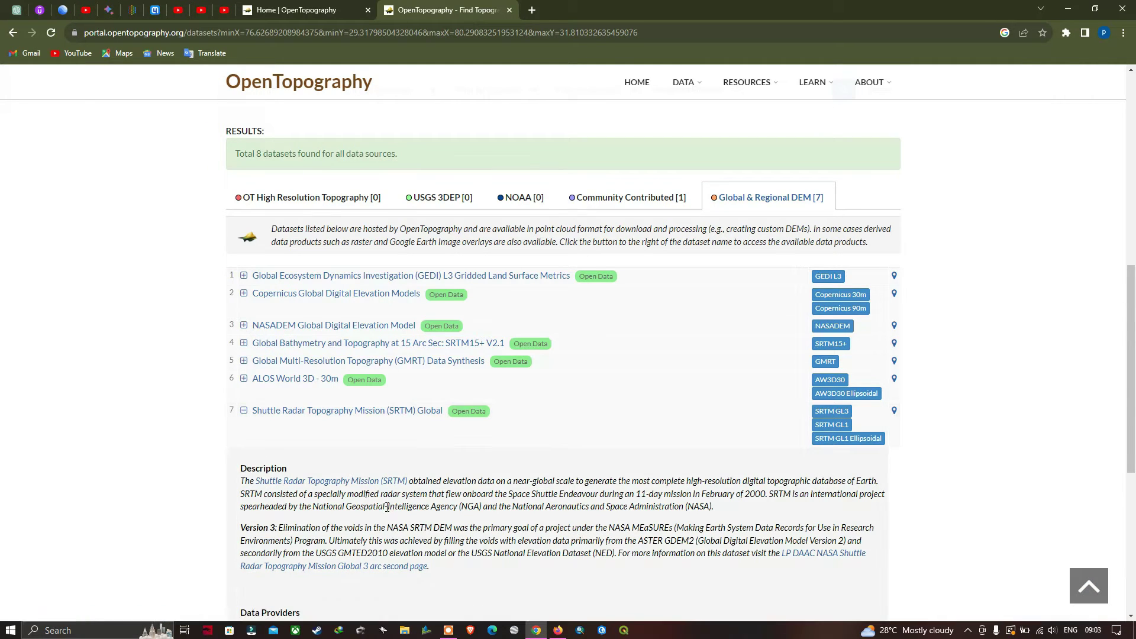
scroll(385, 503, "down", 2)
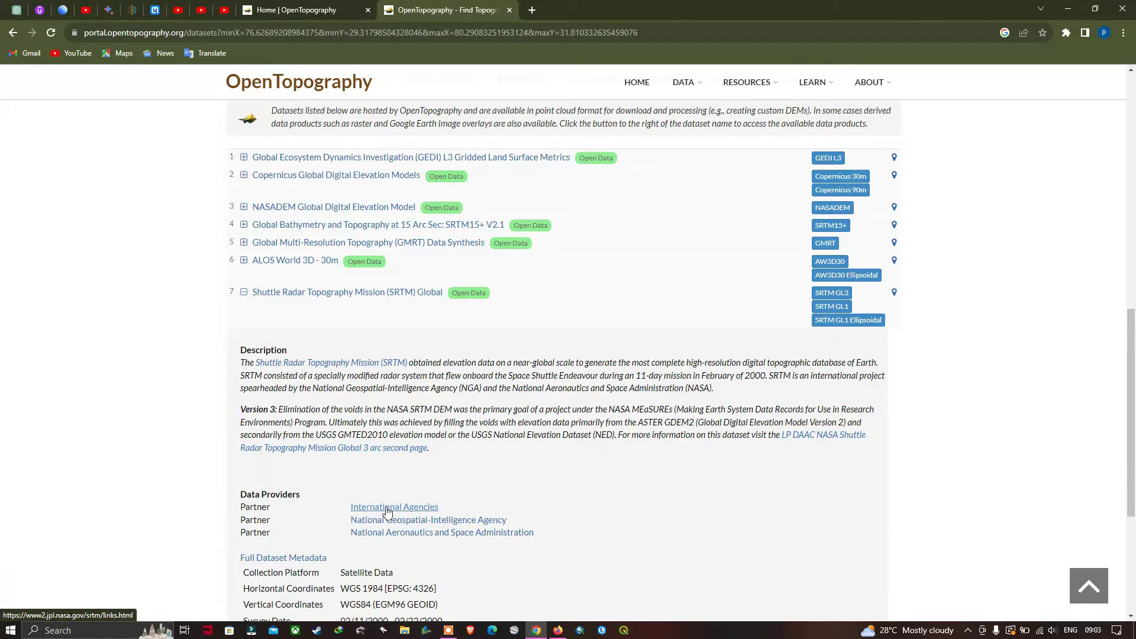
scroll(388, 512, "down", 1)
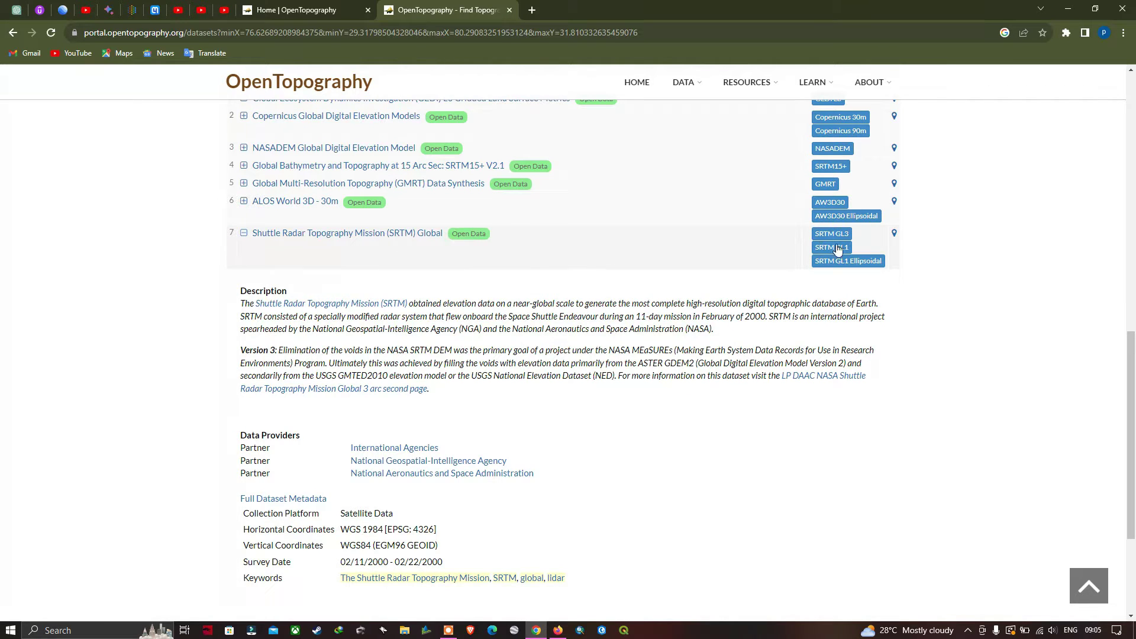
left_click(844, 263)
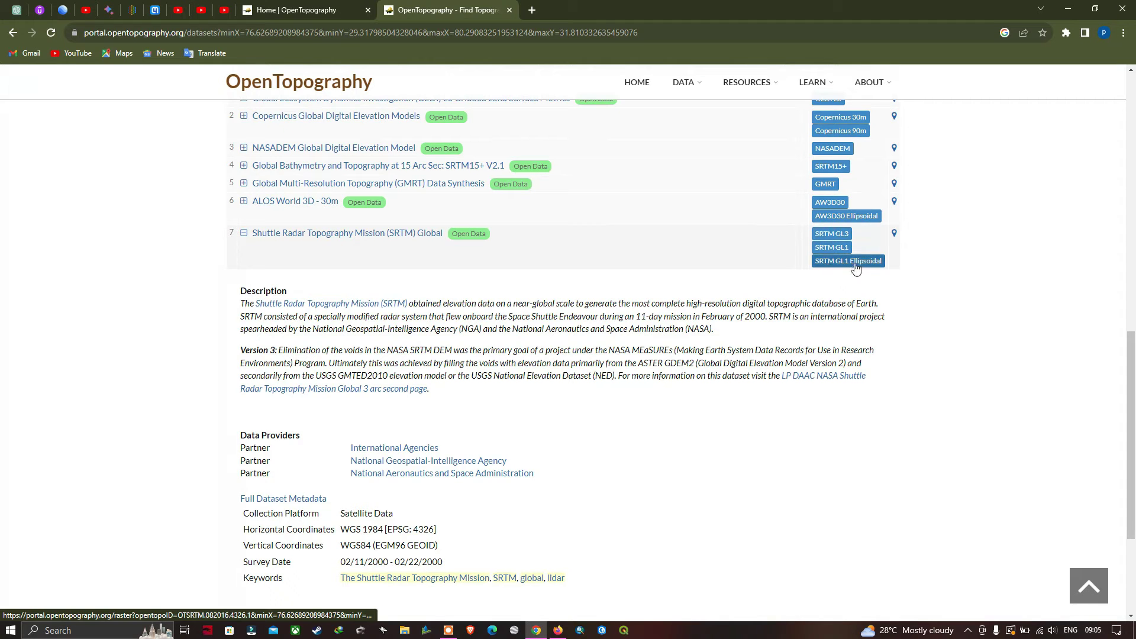
left_click(843, 238)
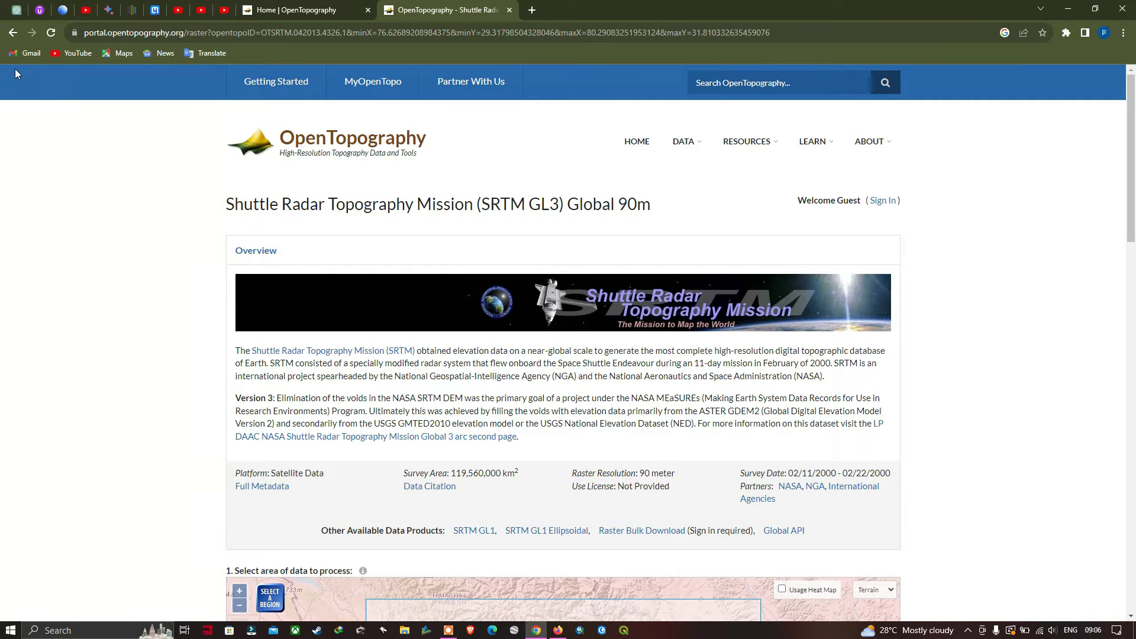
left_click(16, 36)
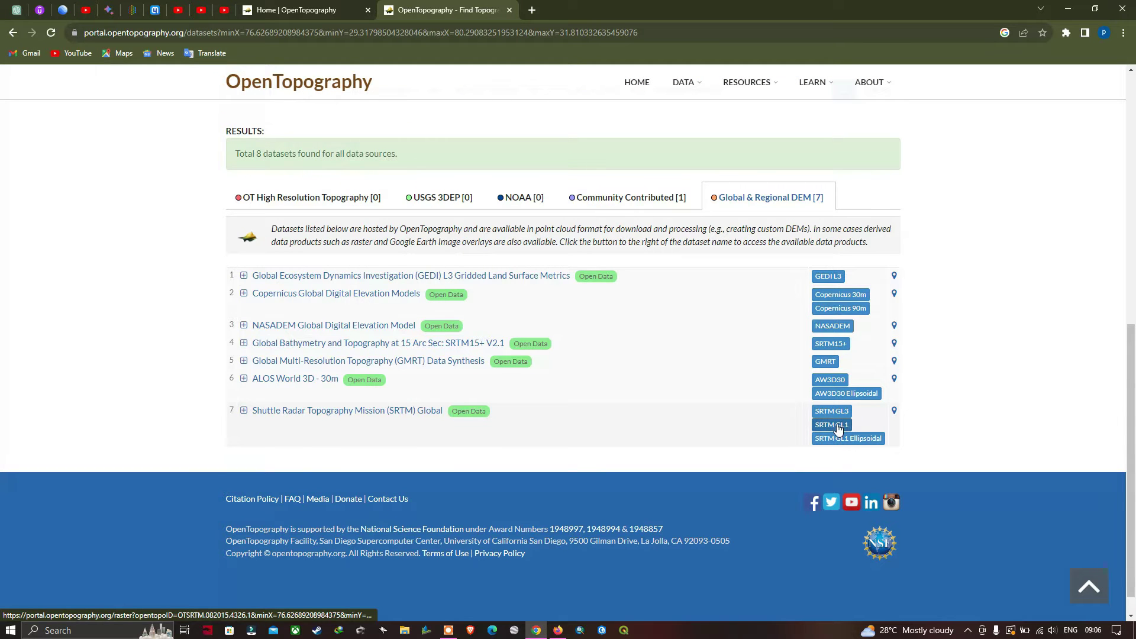
- Open the SRTM GL1 Global 30m product and review its overview and the selected area on the map
left_click(835, 426)
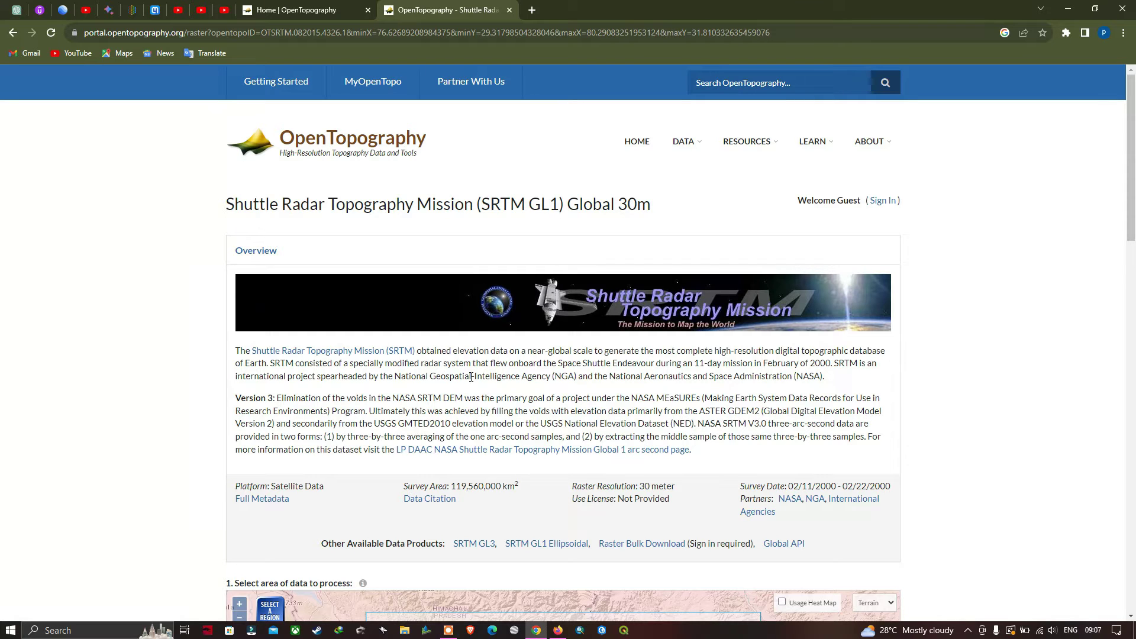
scroll(525, 408, "down", 5)
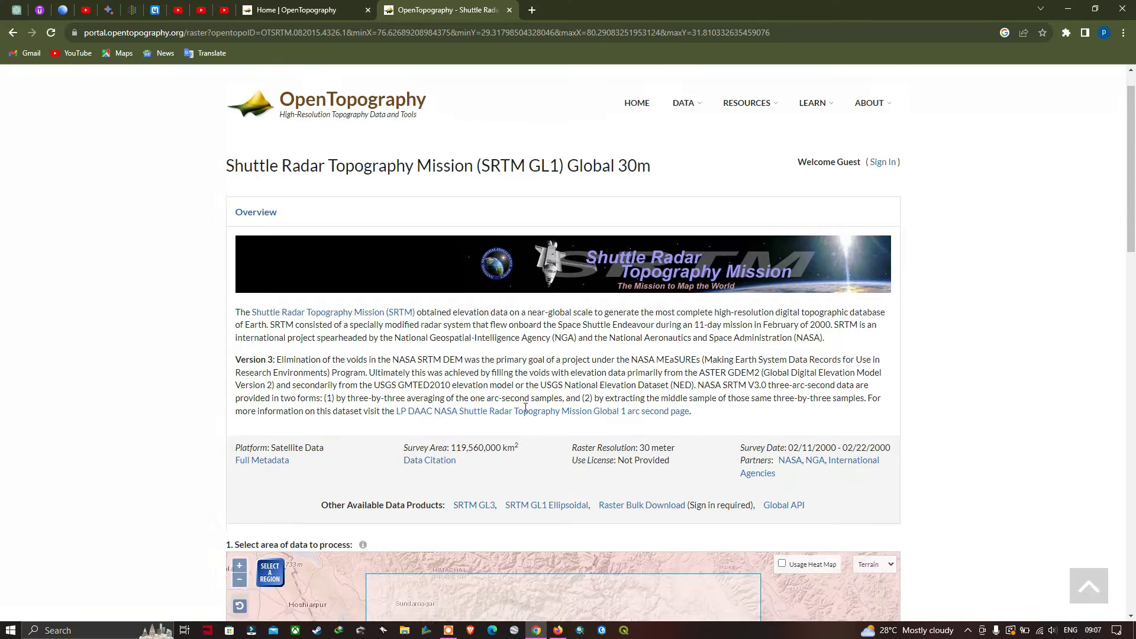
scroll(524, 407, "down", 1)
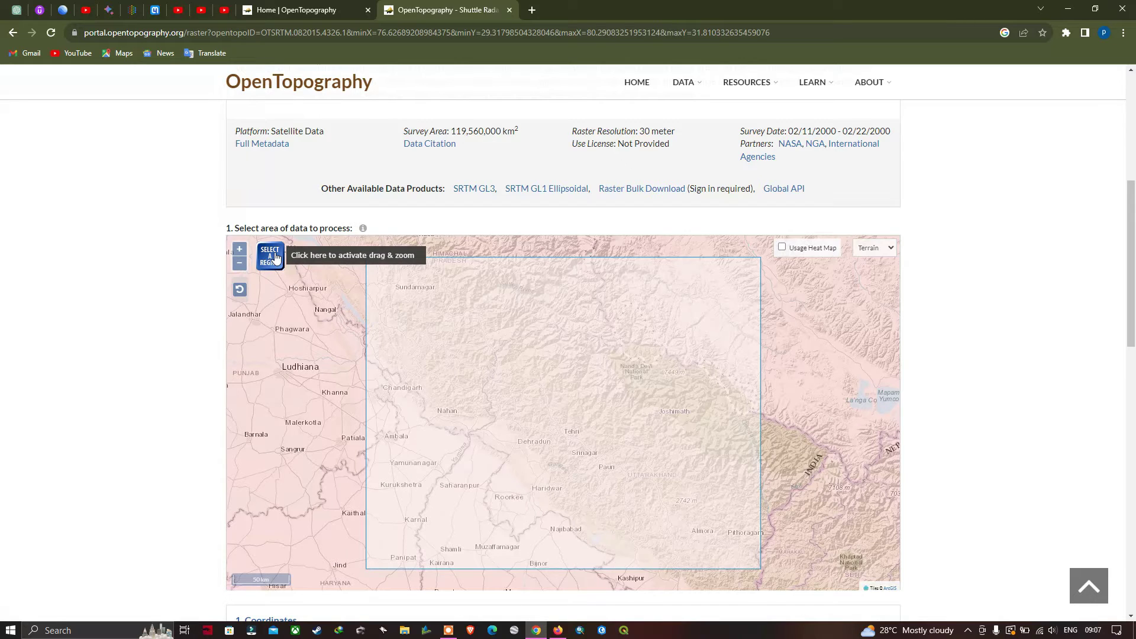
scroll(537, 456, "down", 2)
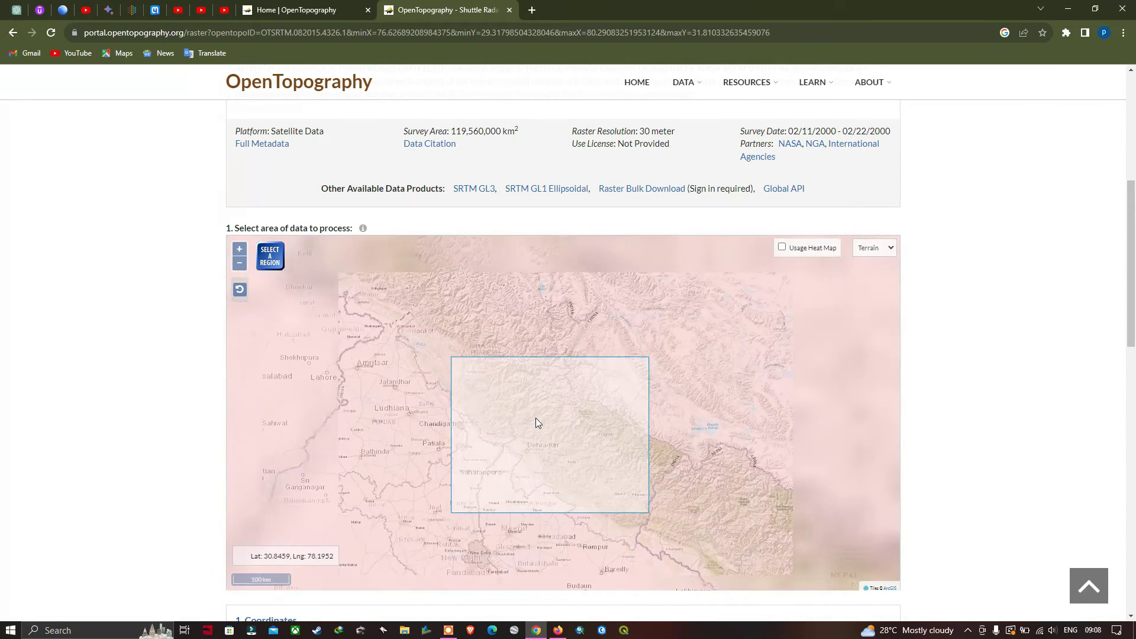
scroll(537, 421, "up", 1)
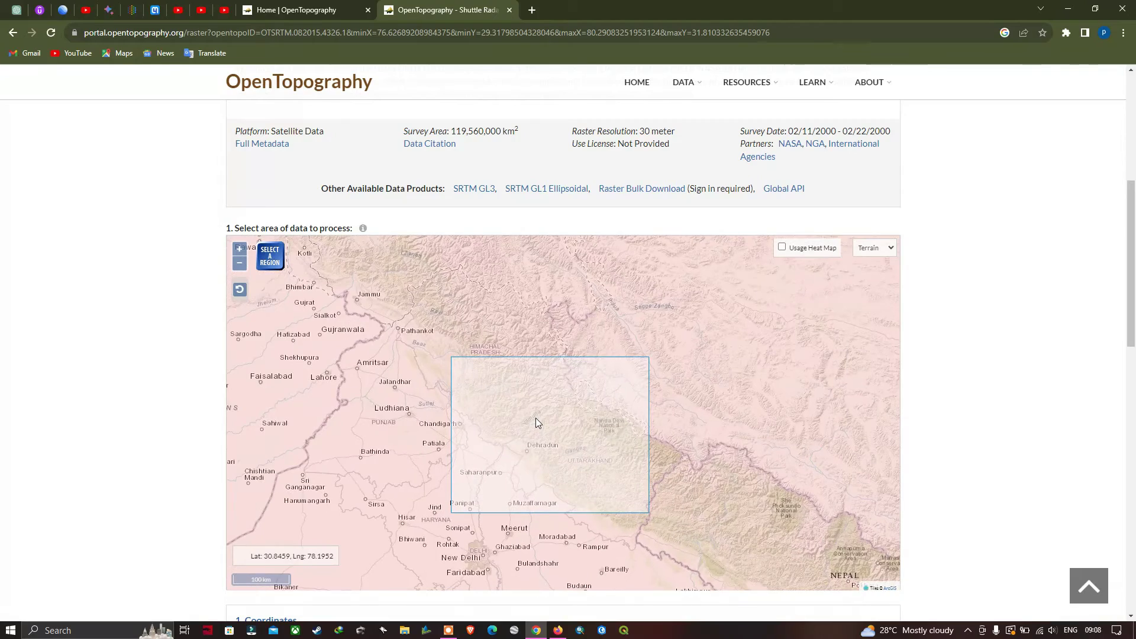
scroll(537, 421, "down", 1)
scroll(537, 421, "up", 1)
- Enable manual entry of the selection coordinates and validate them to estimate the area
scroll(945, 421, "down", 5)
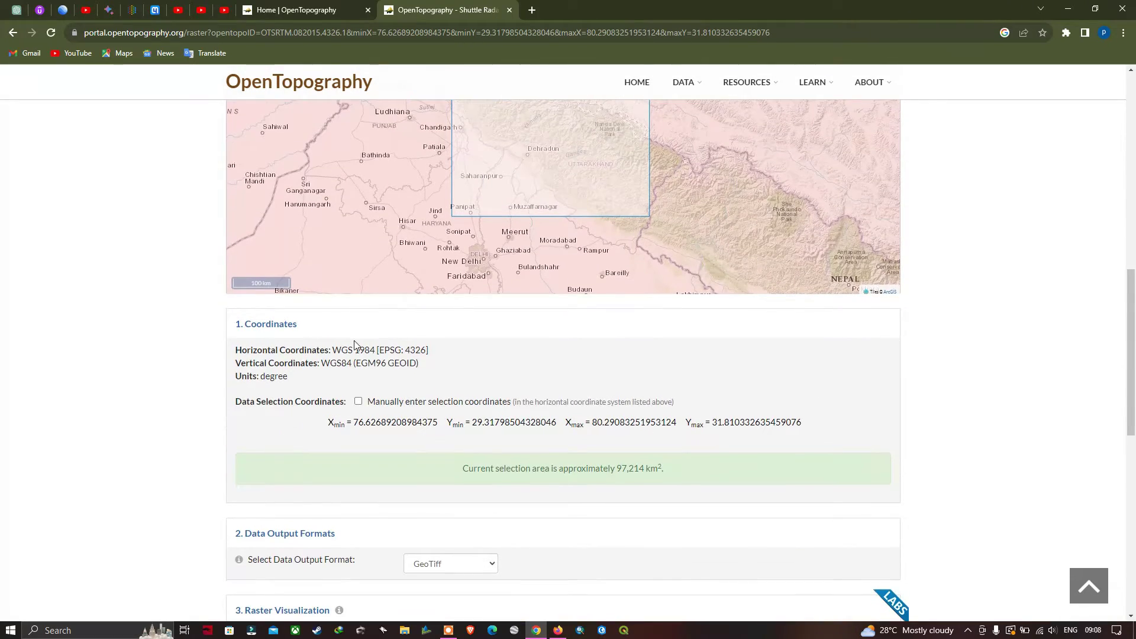
scroll(409, 346, "down", 1)
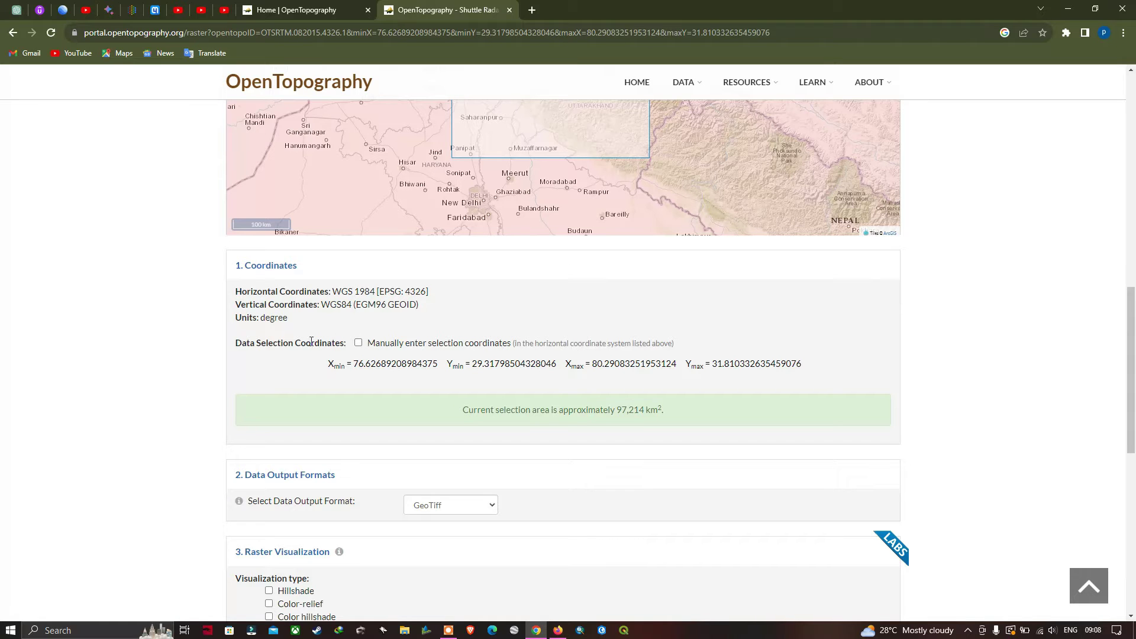
scroll(391, 347, "up", 2)
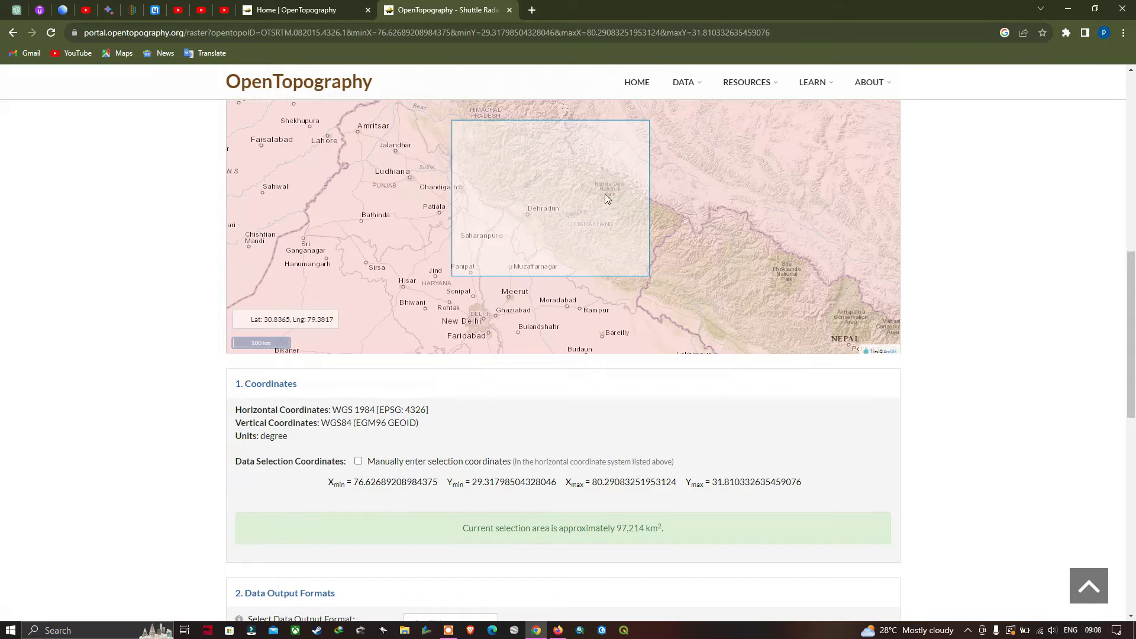
scroll(461, 315, "down", 1)
scroll(454, 441, "down", 1)
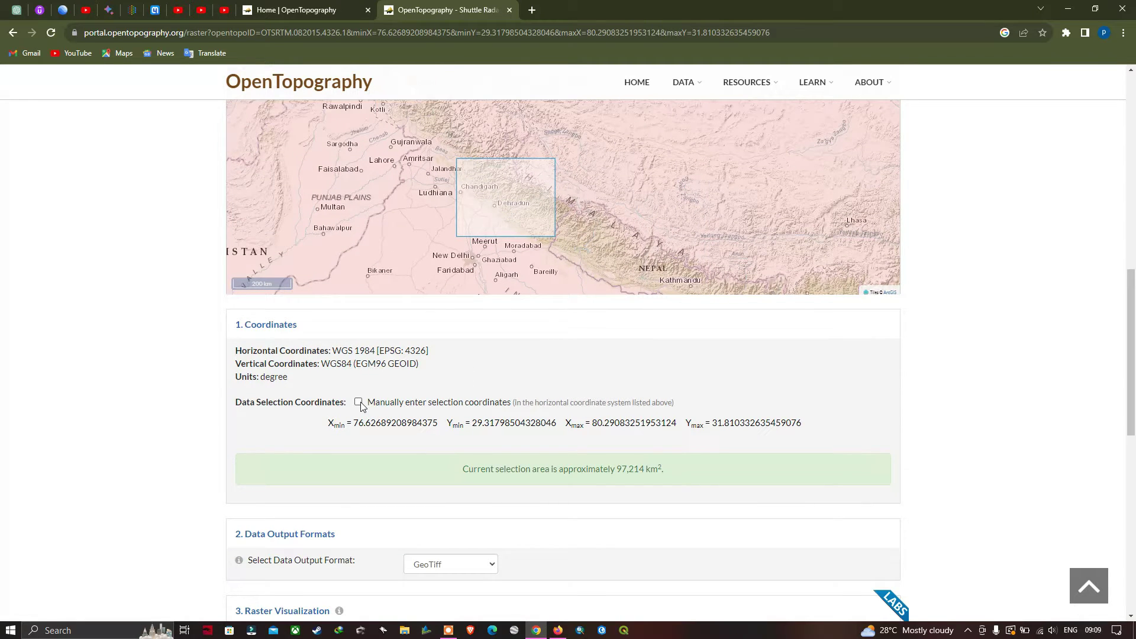
left_click(359, 402)
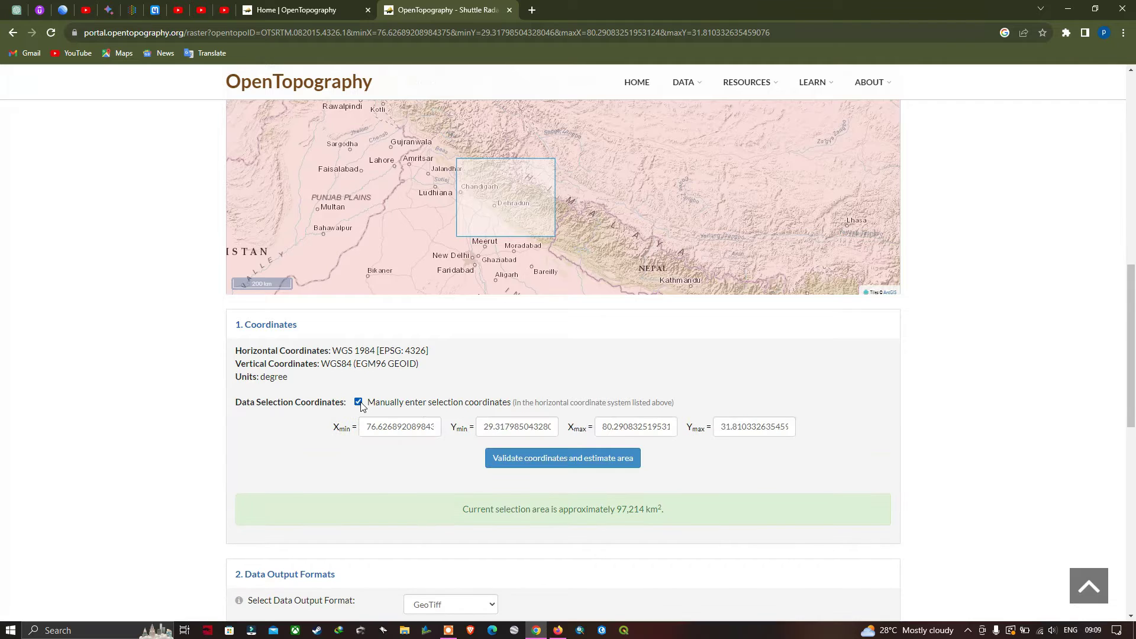
left_click(569, 464)
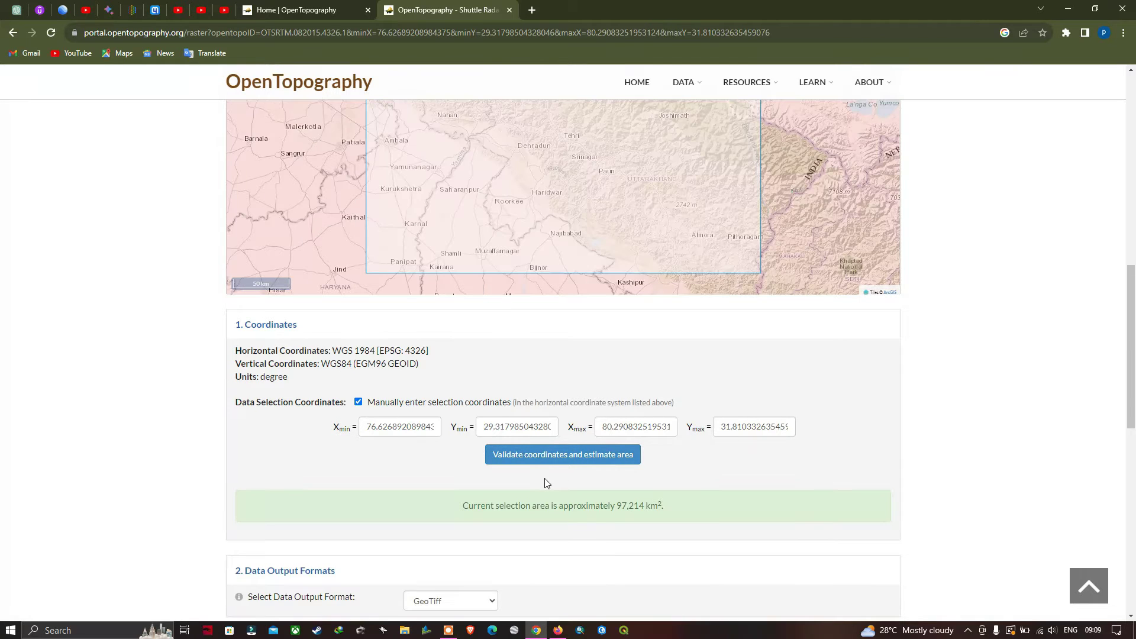
- Keep GeoTiff as the data output format for the elevation data
scroll(545, 482, "down", 1)
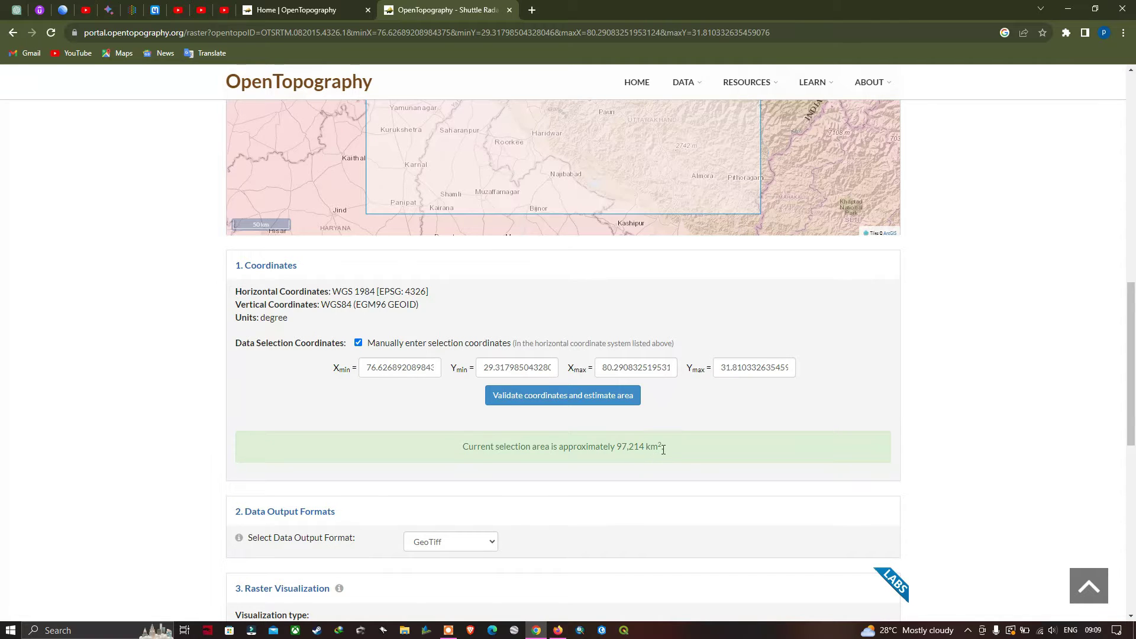
scroll(592, 442, "down", 2)
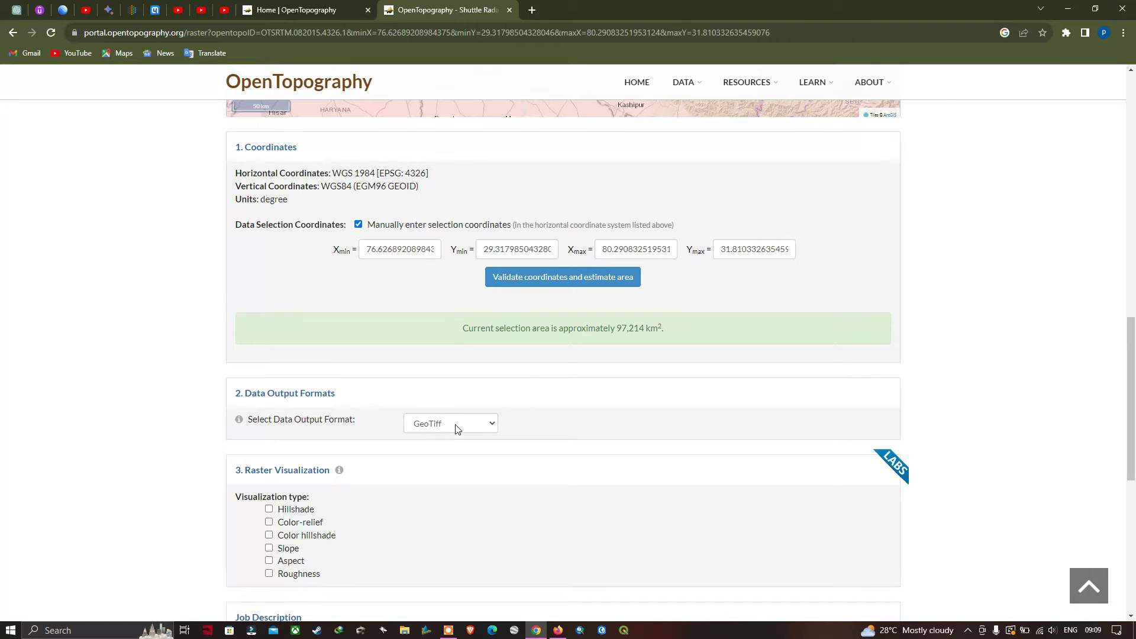
left_click(477, 427)
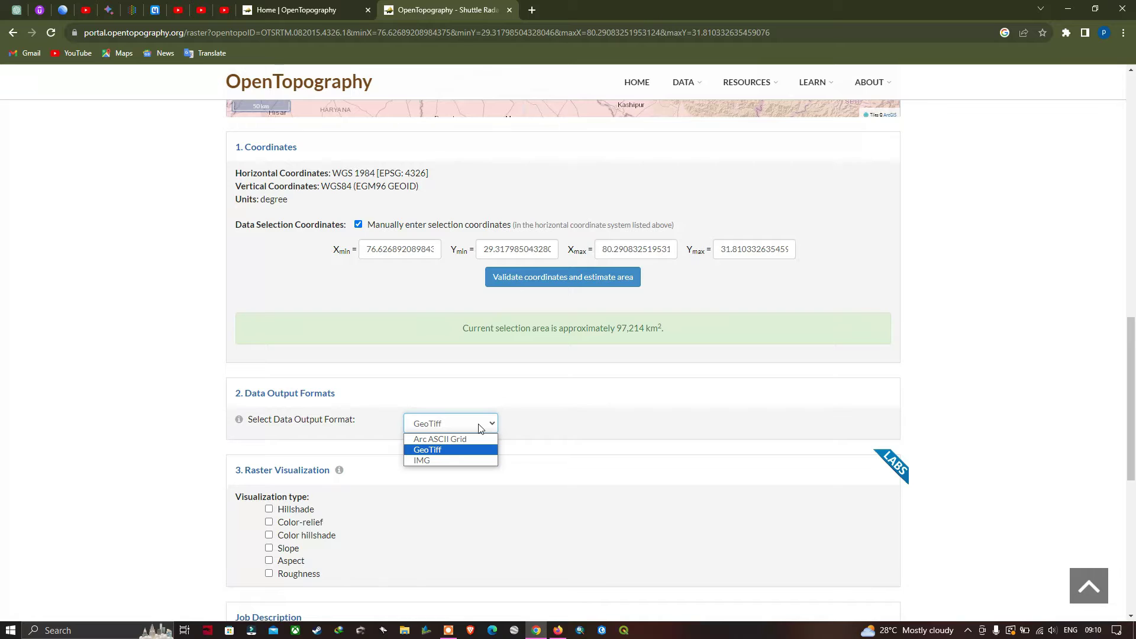
left_click(432, 453)
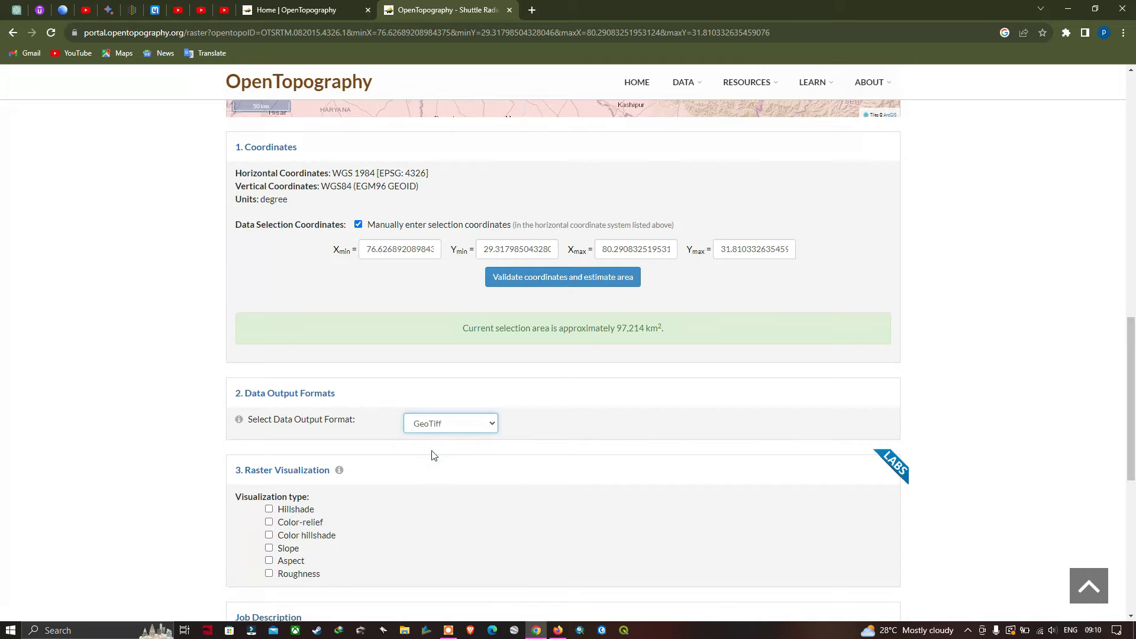
- Enable the Hillshade, Color-relief, Color hillshade, Slope, Aspect and Roughness visualizations, with additional Google Earth (KMZ) output
scroll(433, 454, "down", 1)
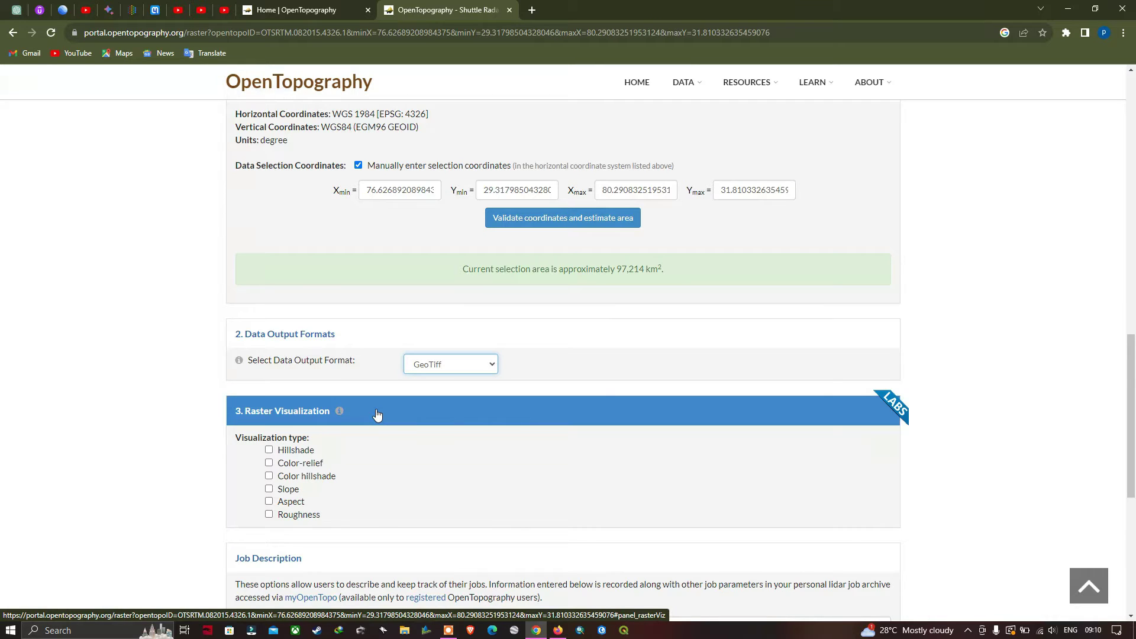
left_click(270, 451)
left_click(270, 464)
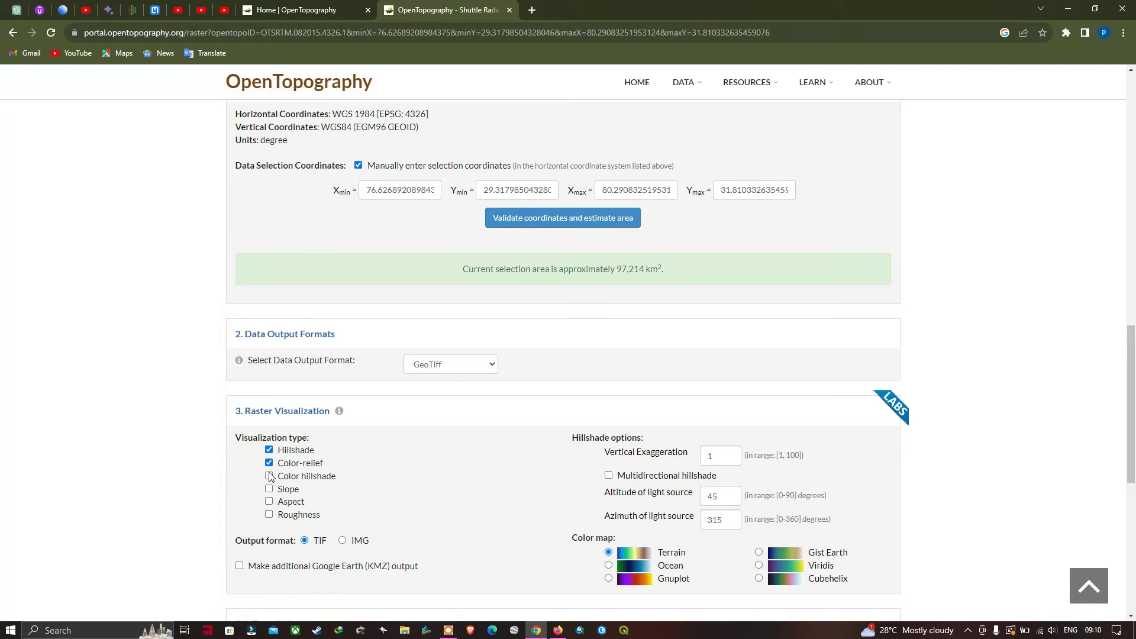
left_click(269, 477)
left_click(269, 489)
left_click(270, 501)
left_click(269, 515)
scroll(331, 519, "down", 1)
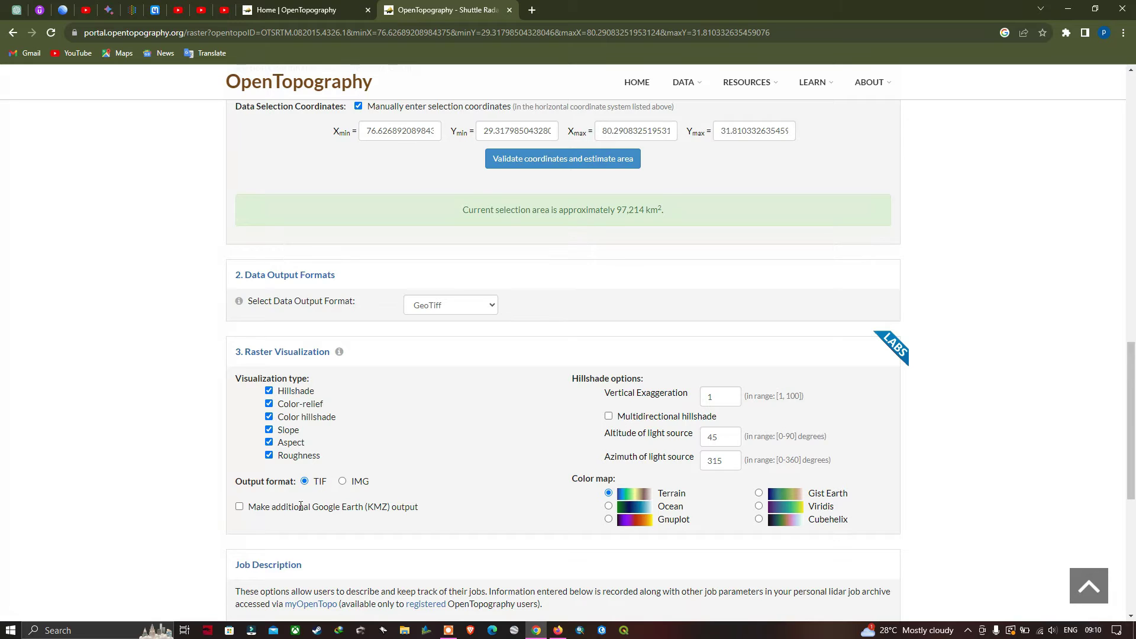
left_click(240, 507)
- Submit the raster job with the title Researcher, the description Academics and the notification e-mail address, after checking the data citation
scroll(395, 508, "down", 1)
scroll(396, 509, "down", 2)
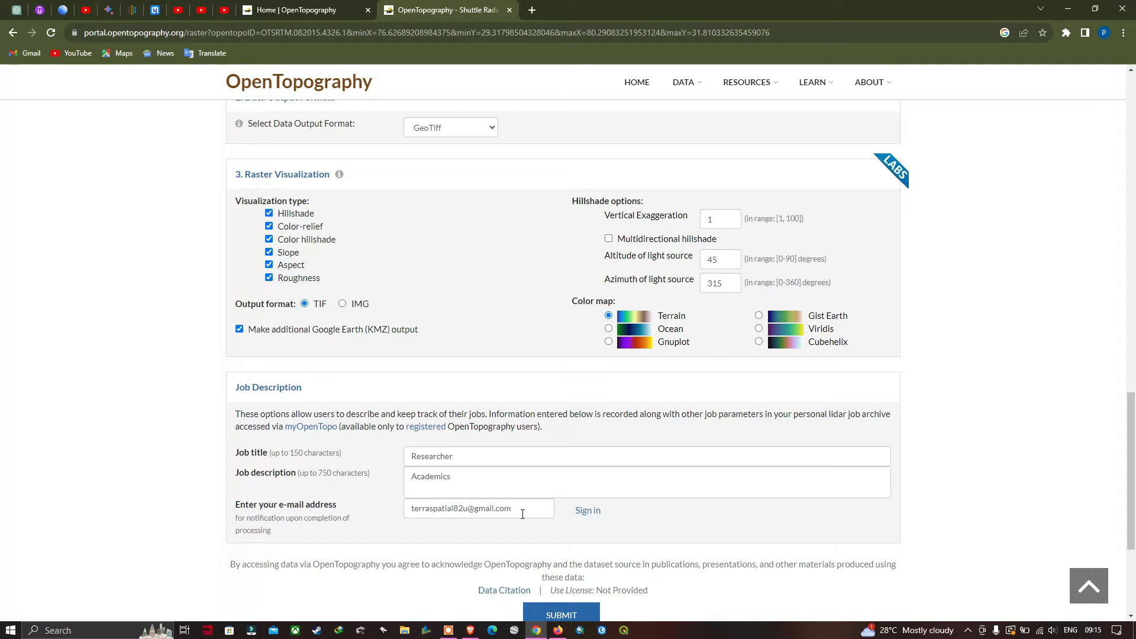
scroll(523, 514, "down", 1)
left_click(499, 531)
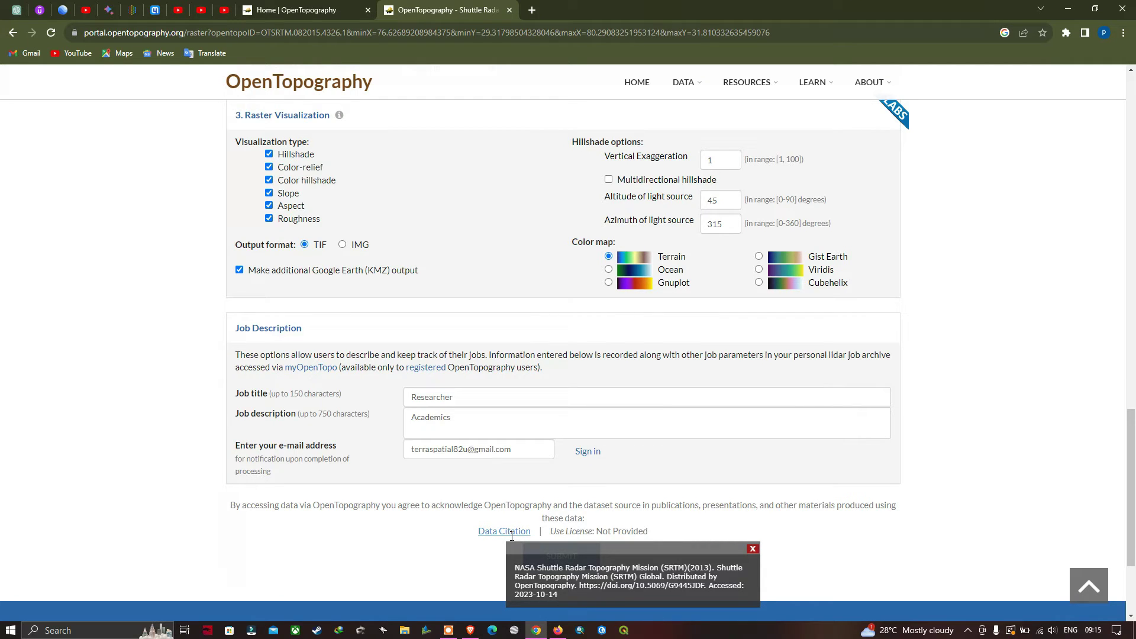
left_click(753, 548)
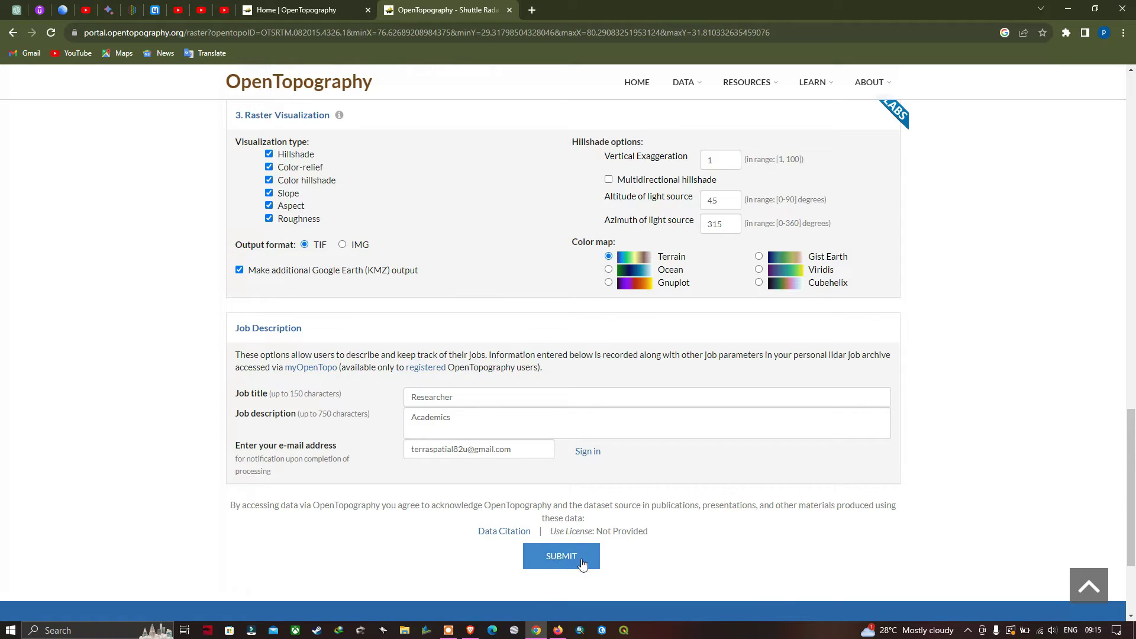
left_click(582, 562)
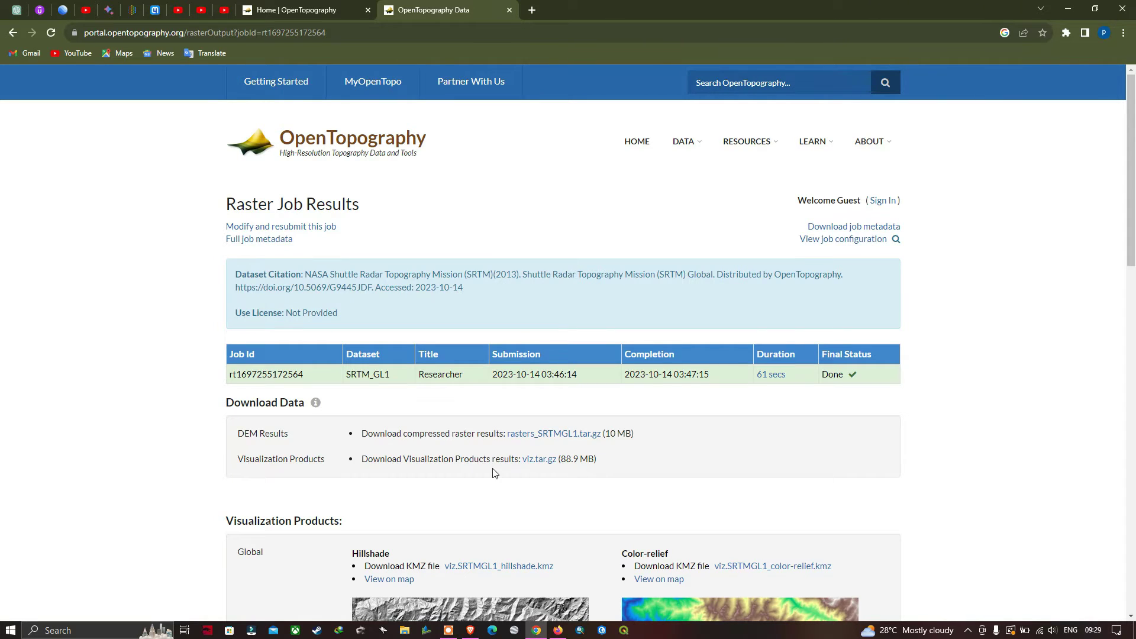
- Review the hillshade, color-relief, color hillshade, slope, aspect and roughness previews in the raster job results
scroll(383, 505, "down", 3)
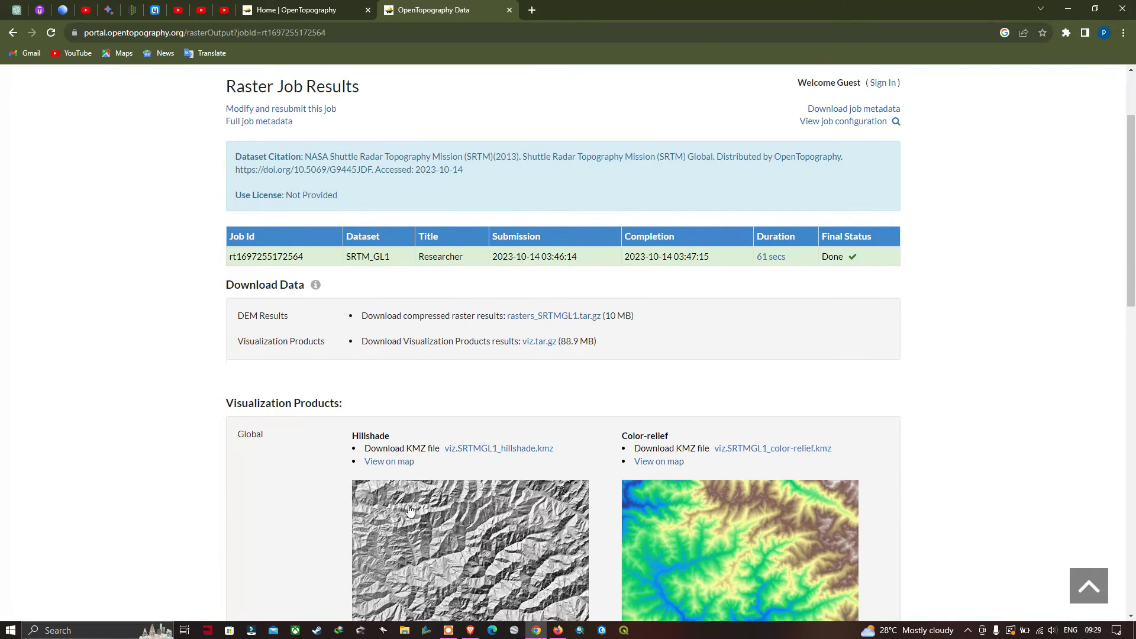
scroll(587, 389, "down", 4)
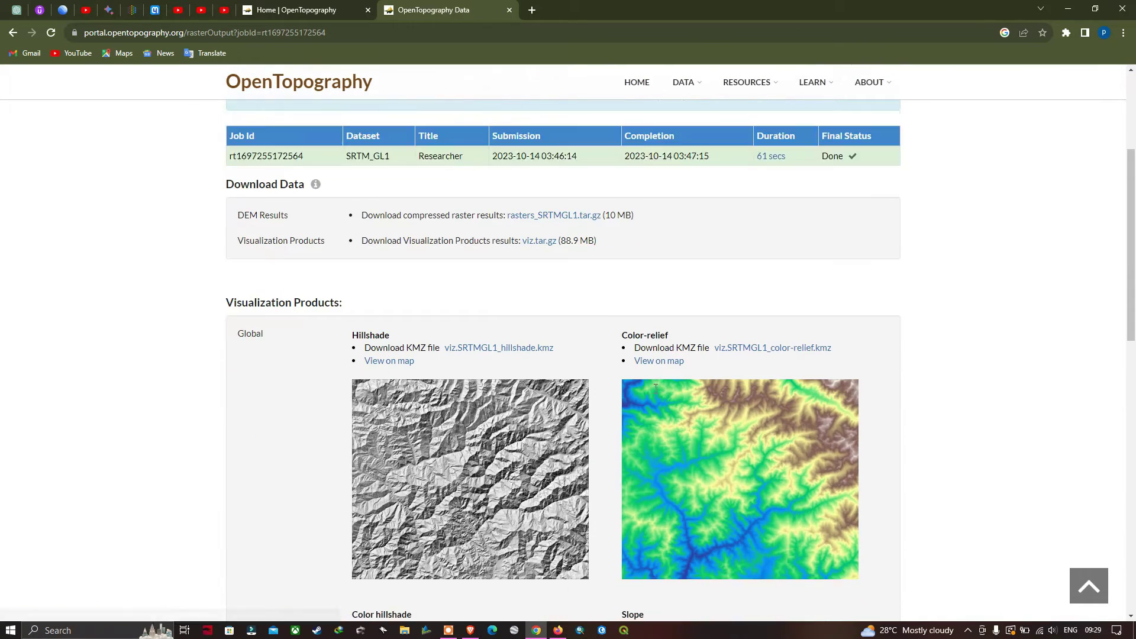
scroll(364, 453, "down", 5)
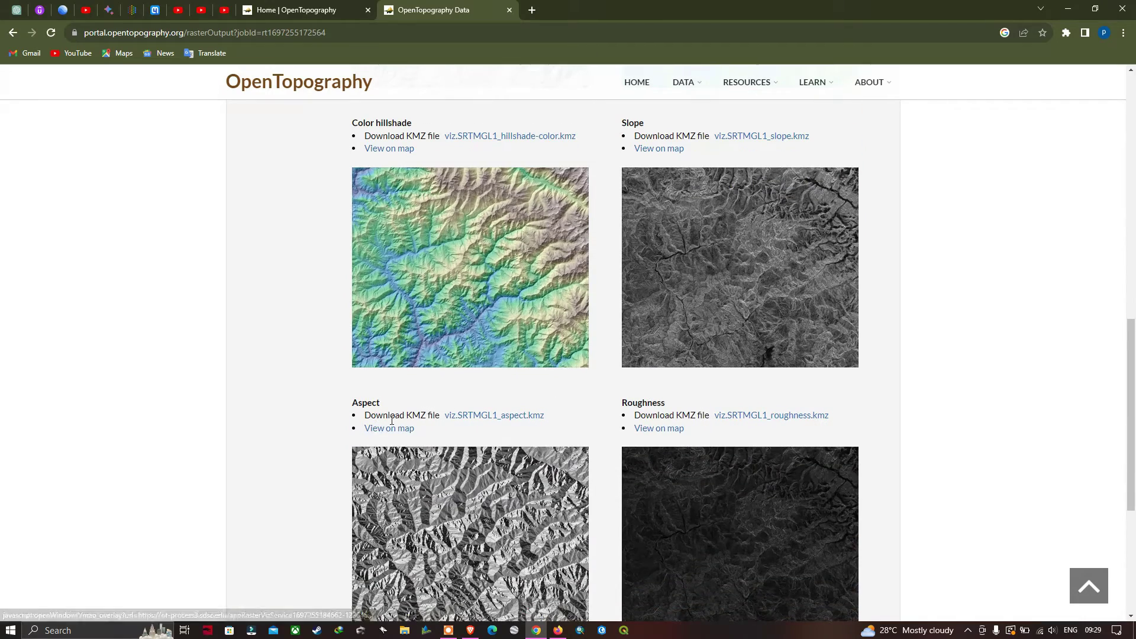
scroll(591, 382, "down", 1)
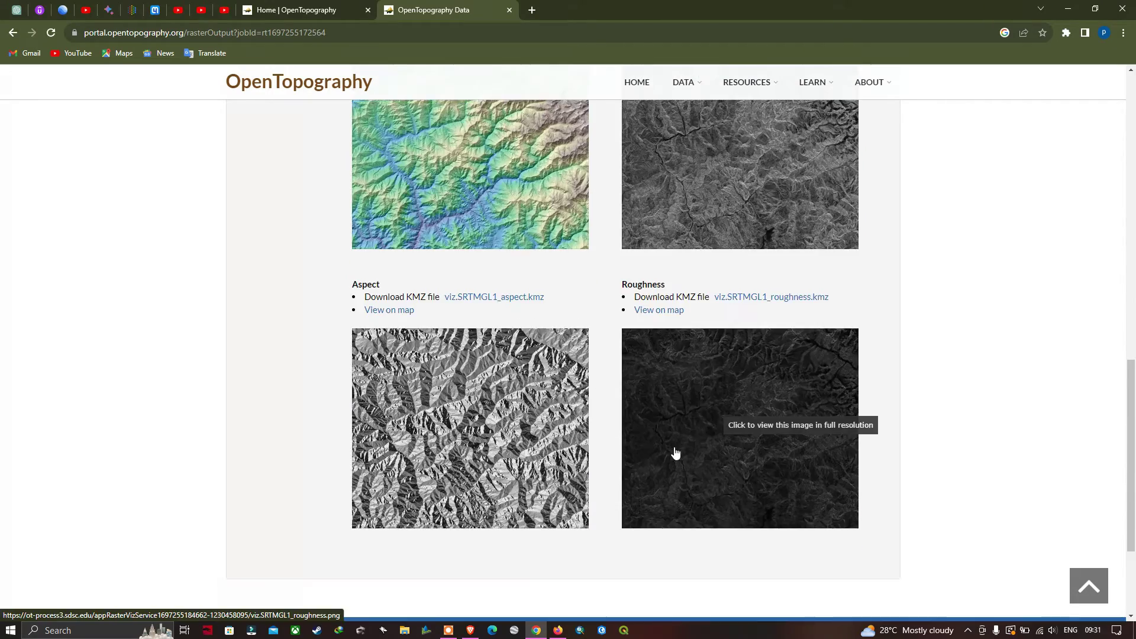
scroll(675, 453, "up", 6)
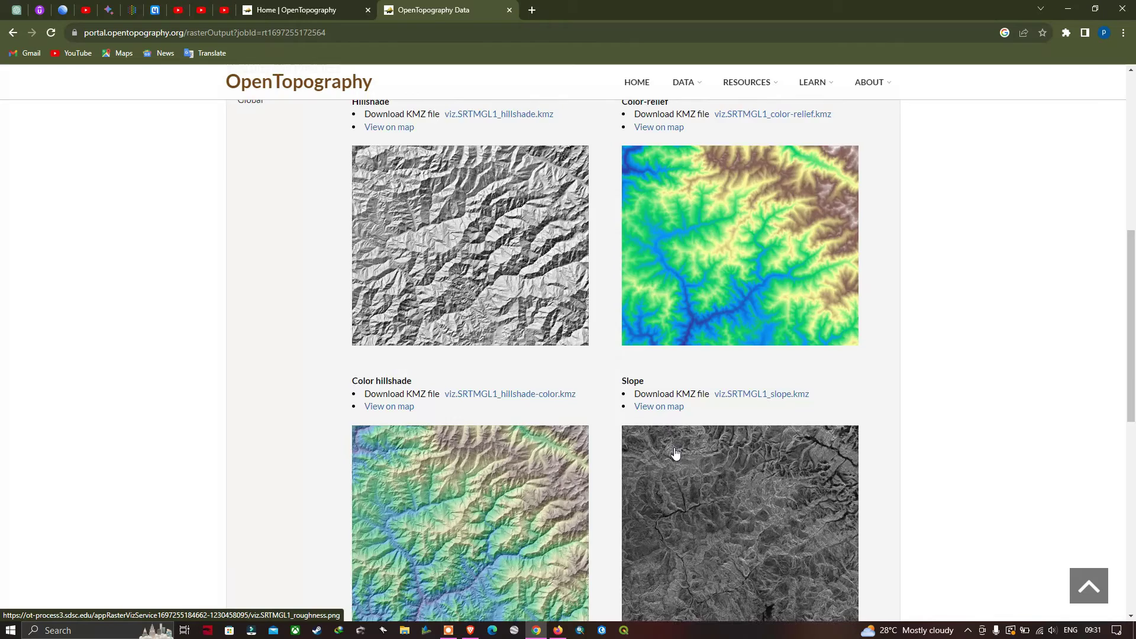
- Download the compressed DEM results file rasters_SRTMGL1.tar.gz and check the download
scroll(675, 452, "up", 6)
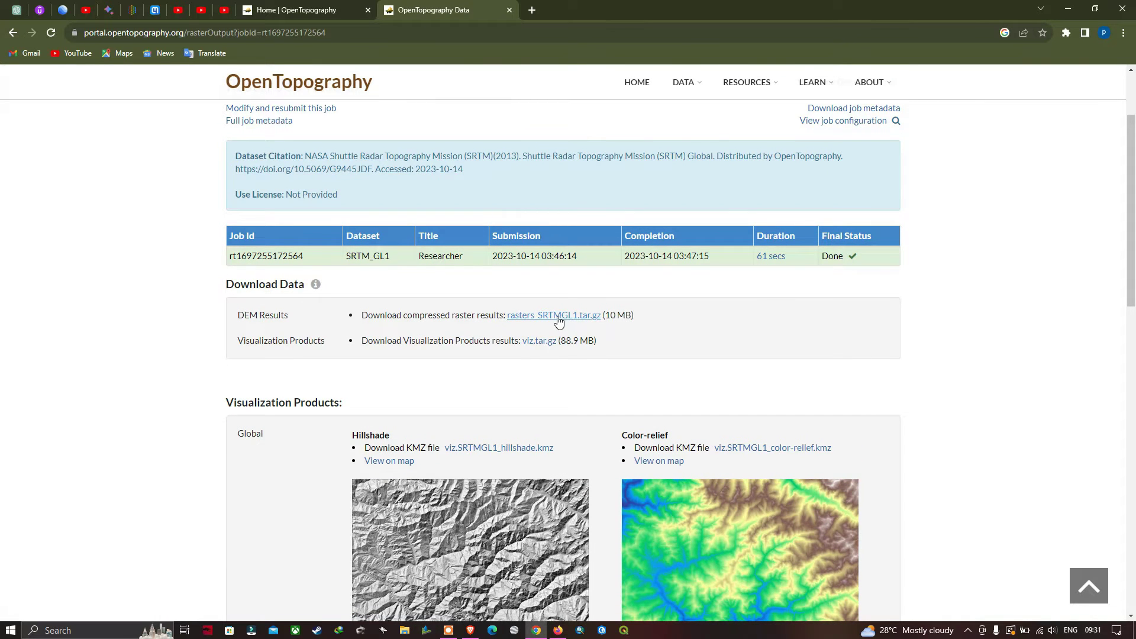
left_click(558, 318)
left_click(1065, 34)
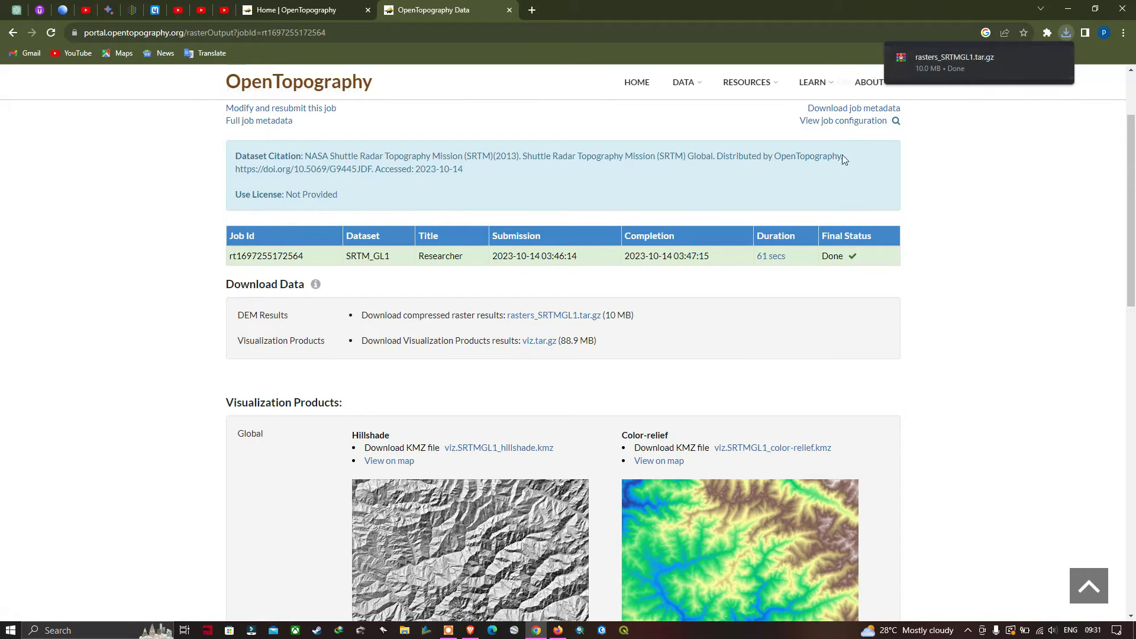
- Download the visualization products archive viz.tar.gz and inspect the color-relief product as a map overlay
left_click(545, 343)
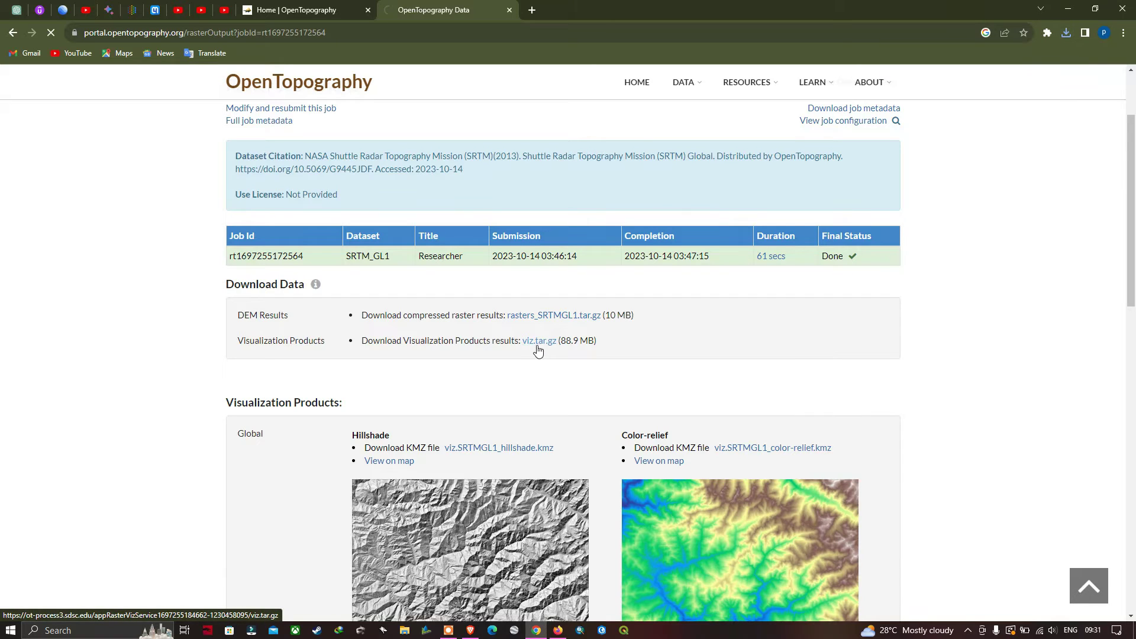
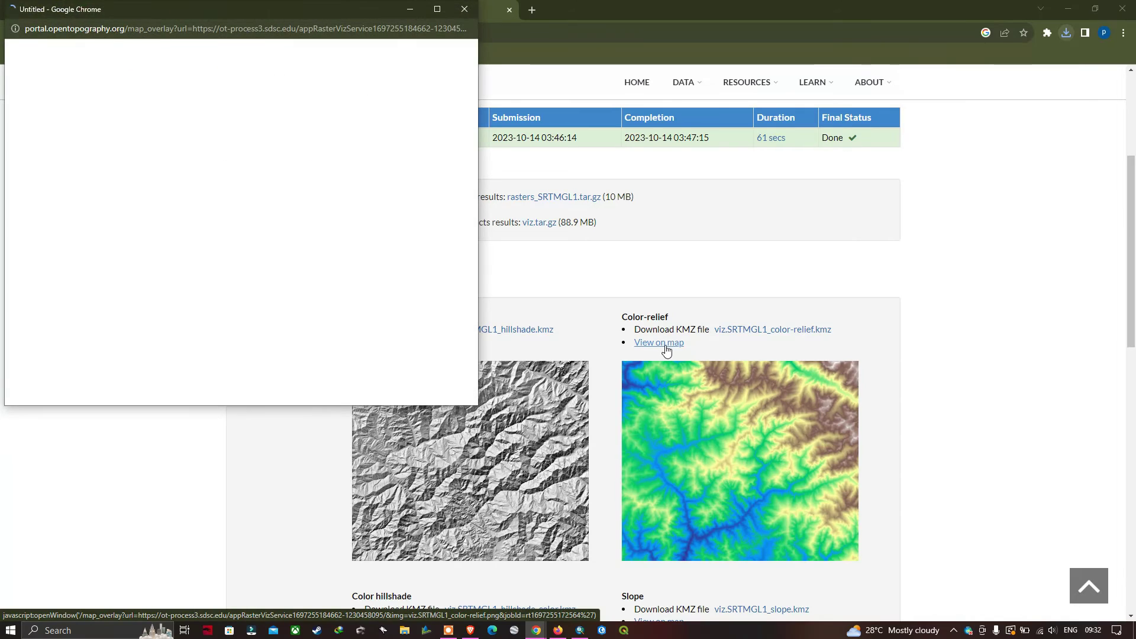
left_click_drag(314, 13, 562, 157)
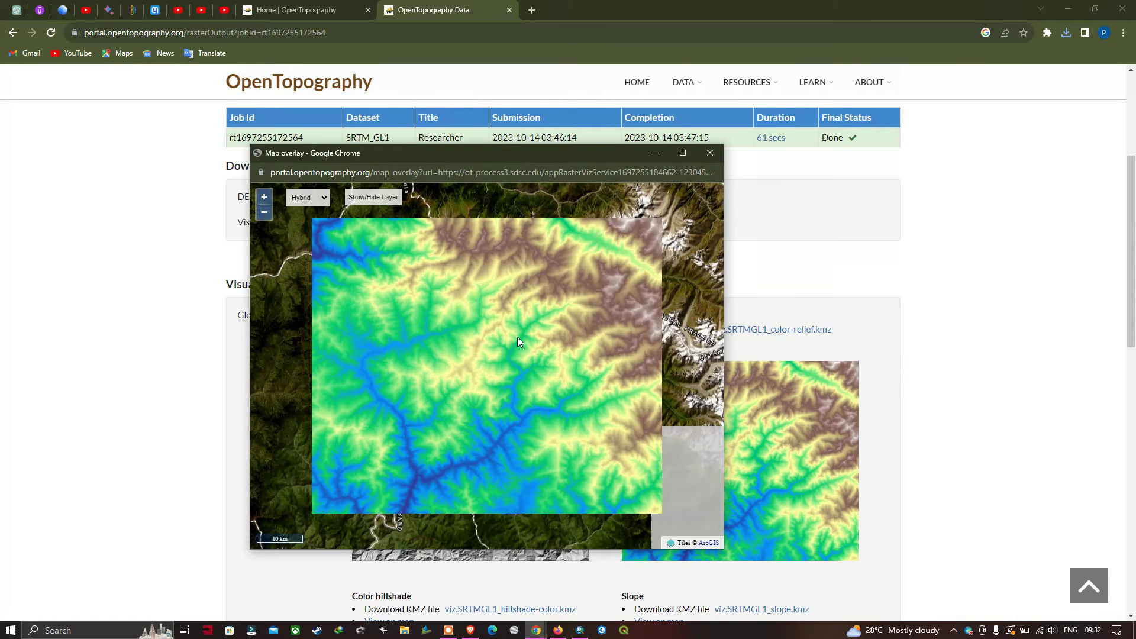
scroll(517, 336, "down", 1)
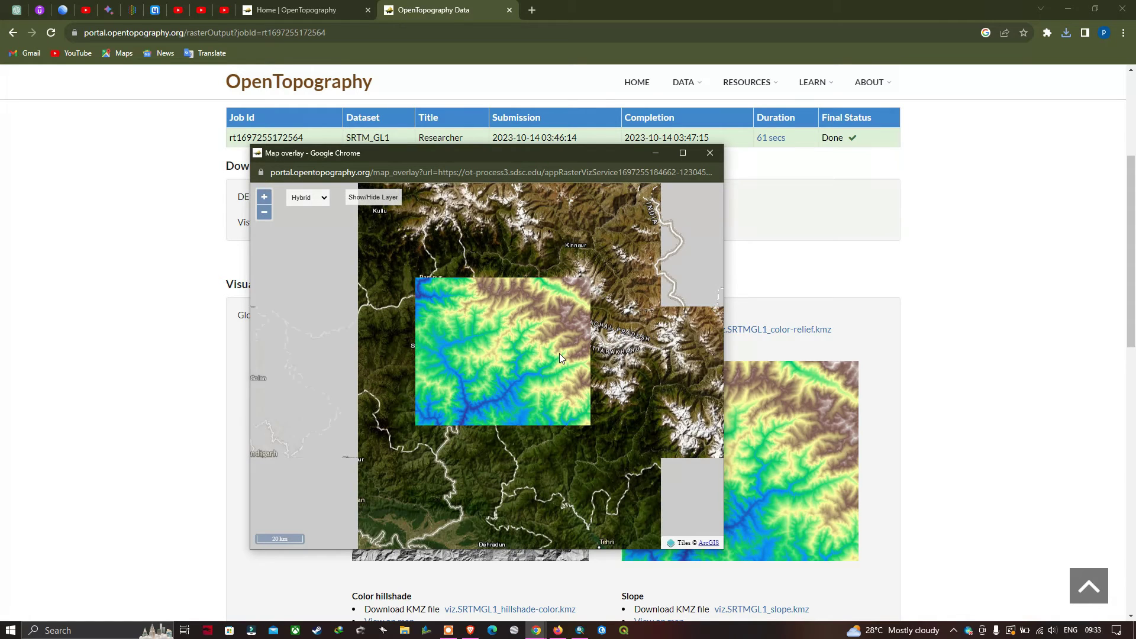
left_click(708, 154)
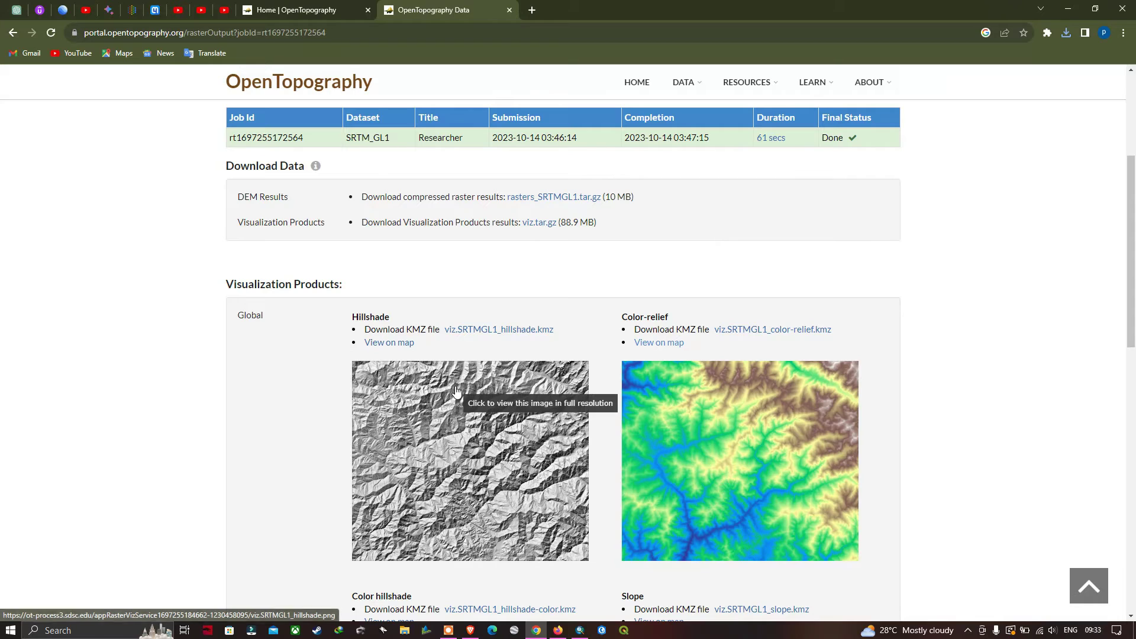
- Inspect the hillshade product as a map overlay and download the KMZ file viz.SRTMGL1_color-relief.kmz
left_click(402, 347)
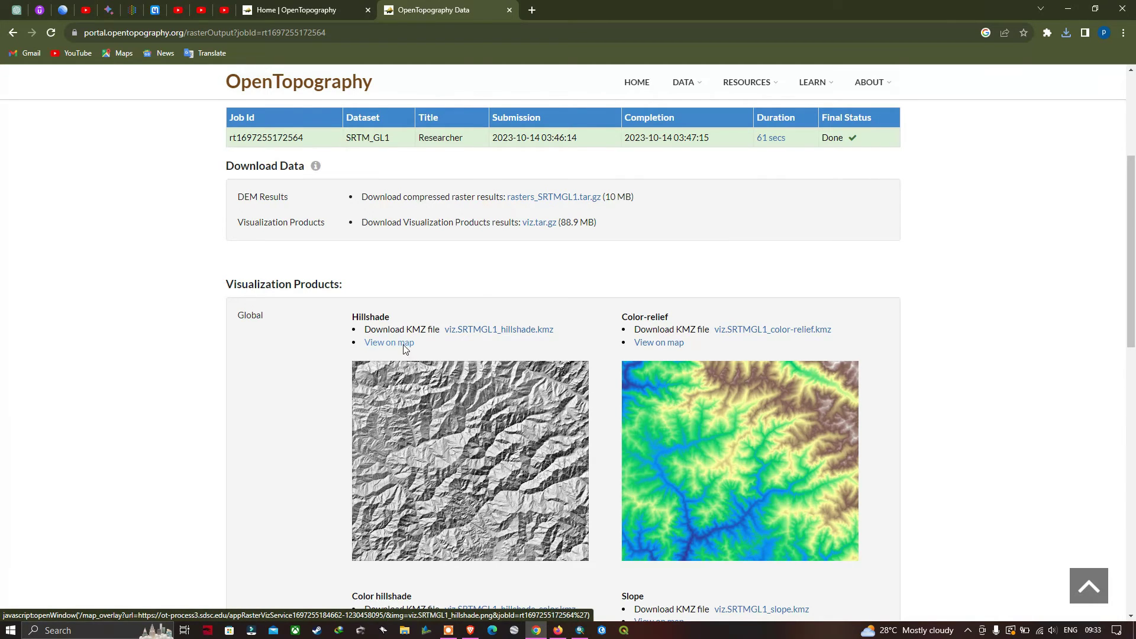
left_click_drag(332, 11, 627, 169)
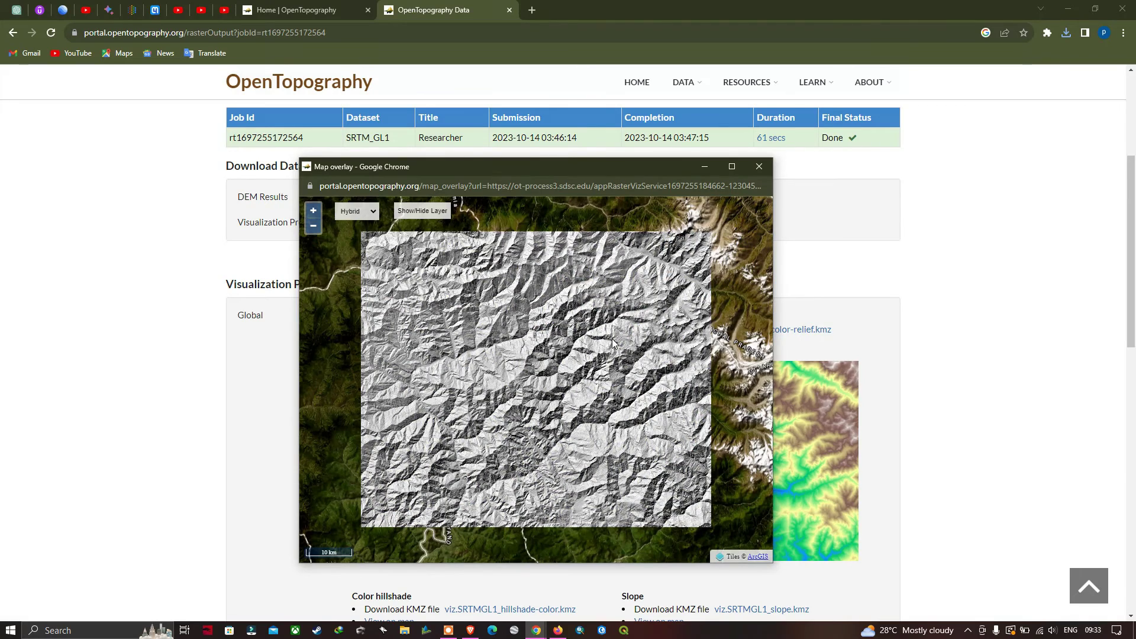
scroll(611, 339, "down", 1)
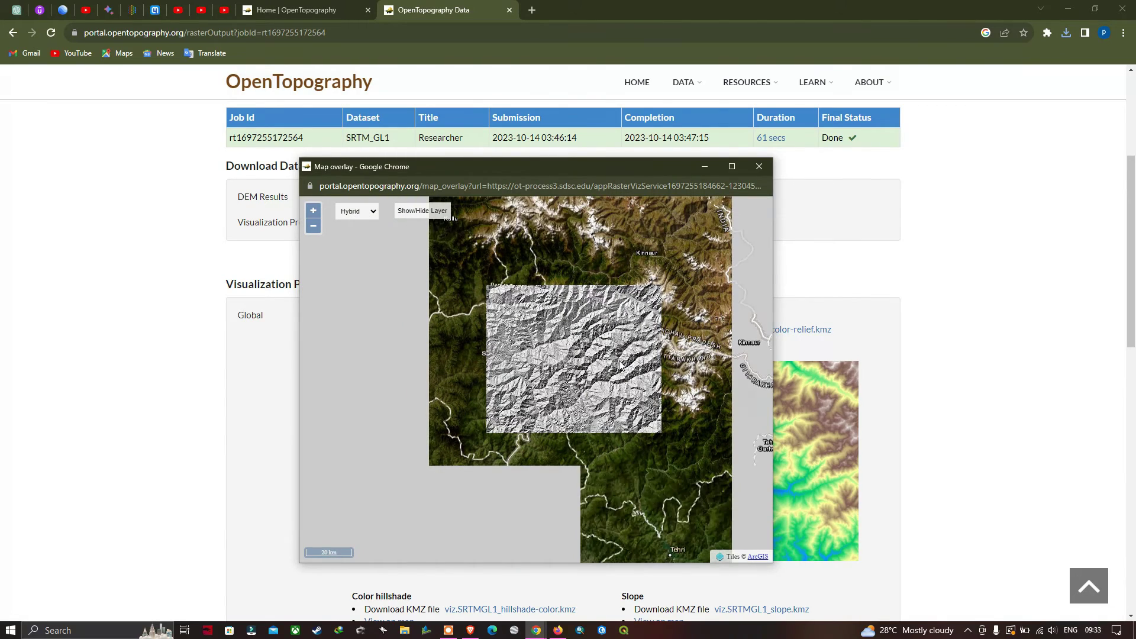
left_click(767, 167)
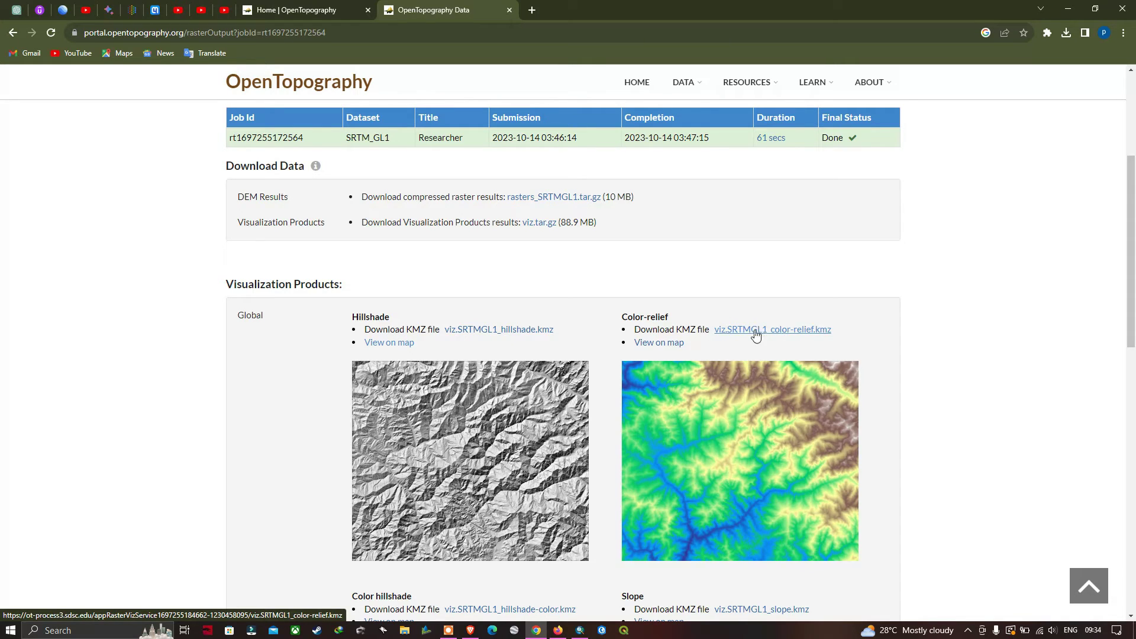
left_click(816, 332)
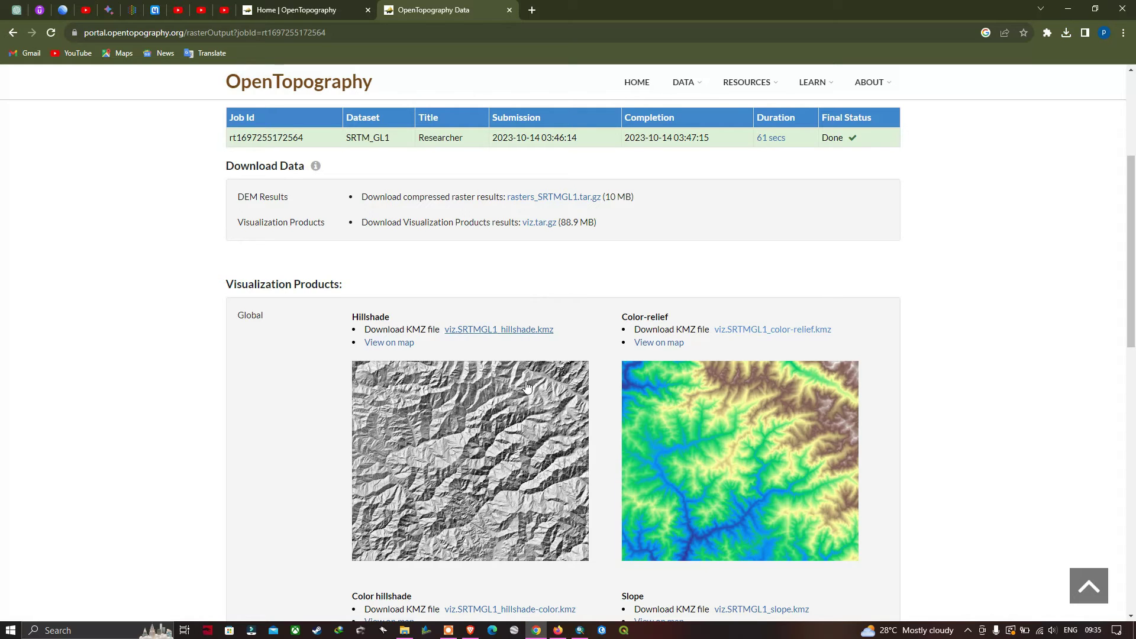
- Switch to File Explorer and extract the viz.tar archive in the Open Topography folder
left_click(409, 628)
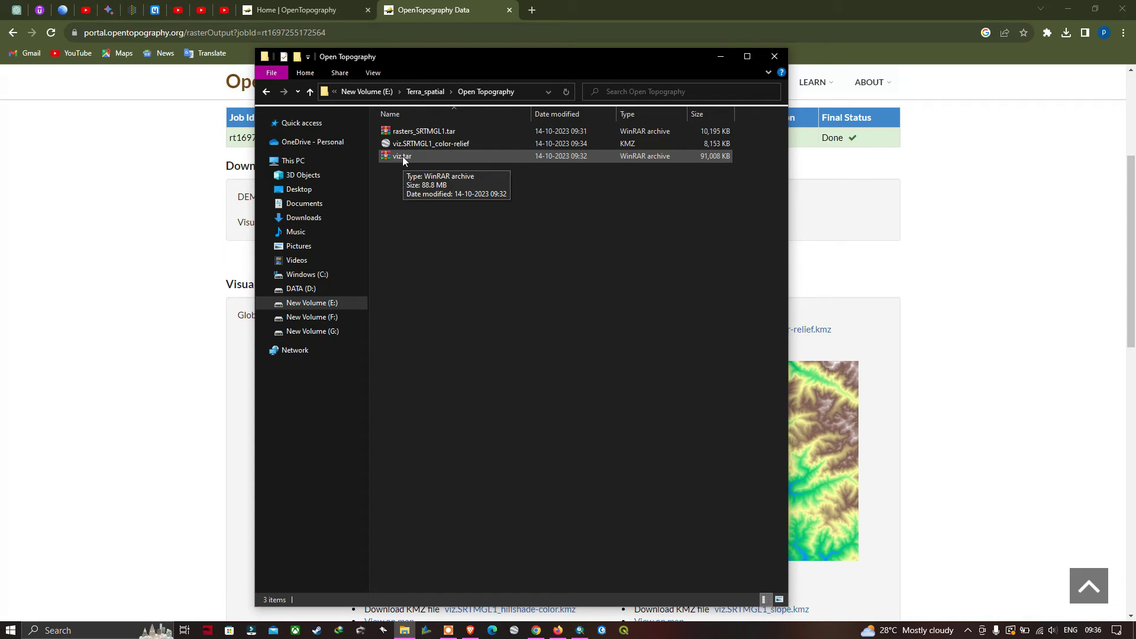
left_click(400, 157)
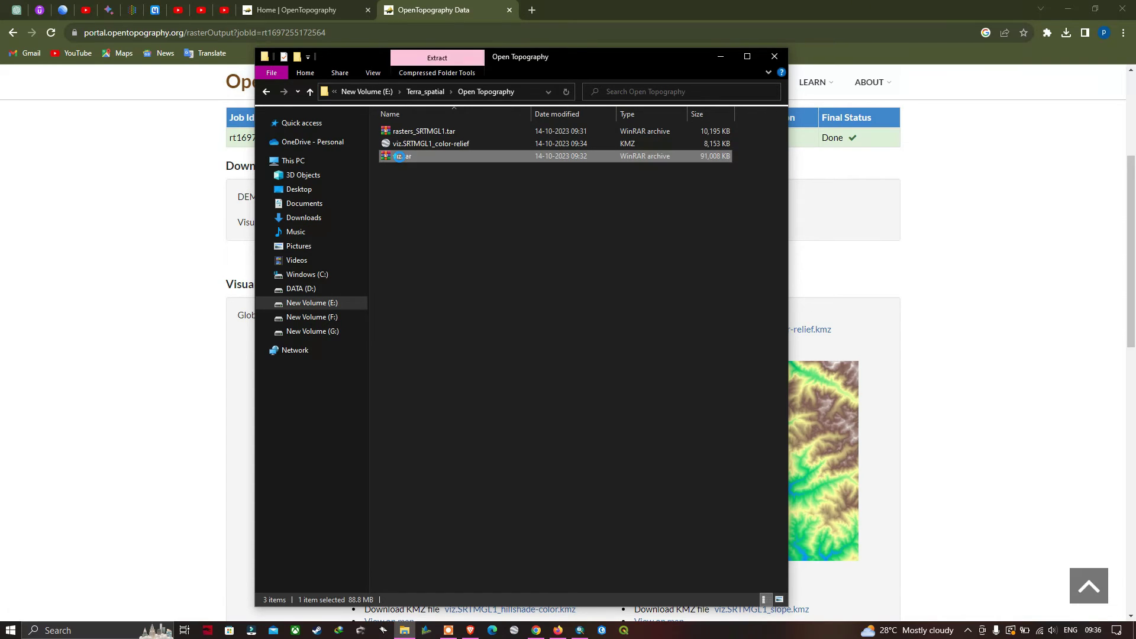
right_click(400, 157)
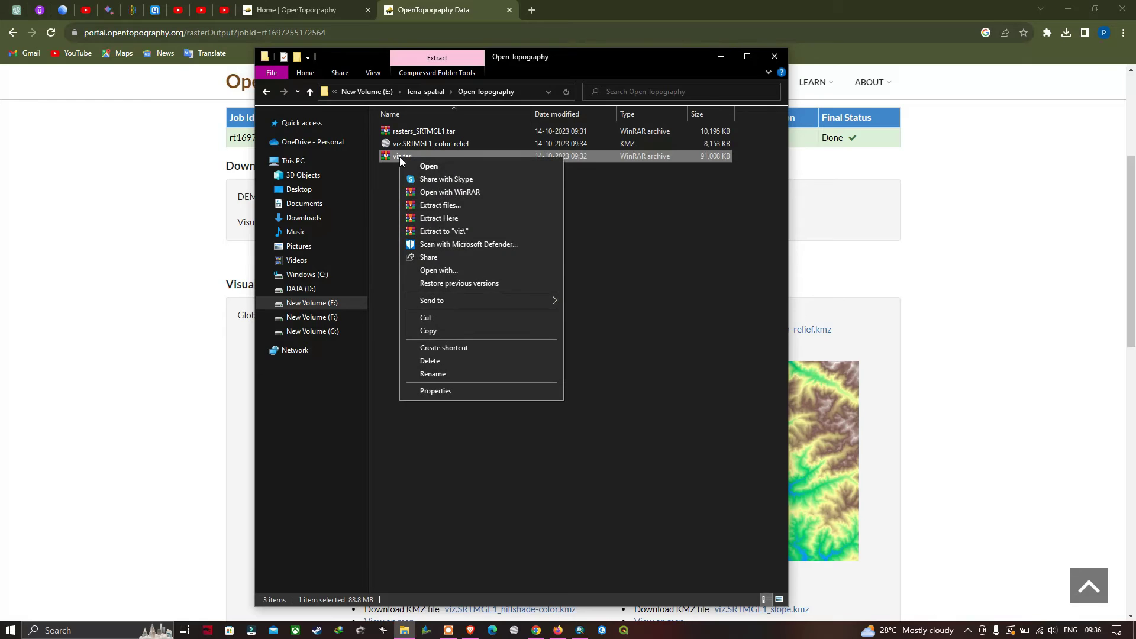
left_click(442, 217)
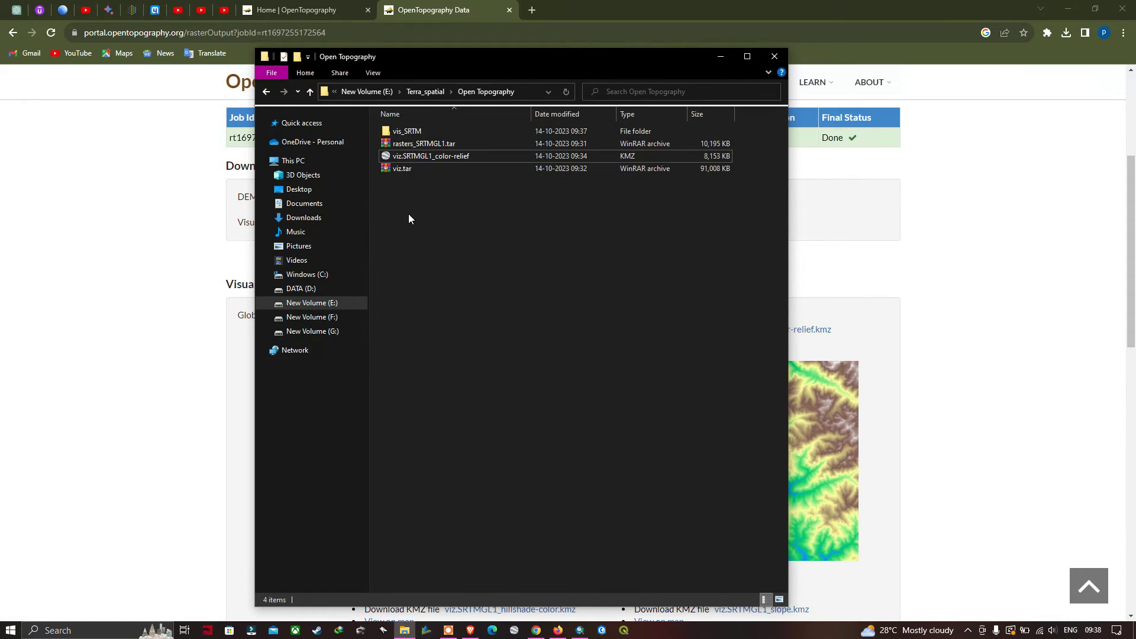
- Extract the rasters_SRTMGL1.tar archive directly into the Open Topography folder
left_click(409, 146)
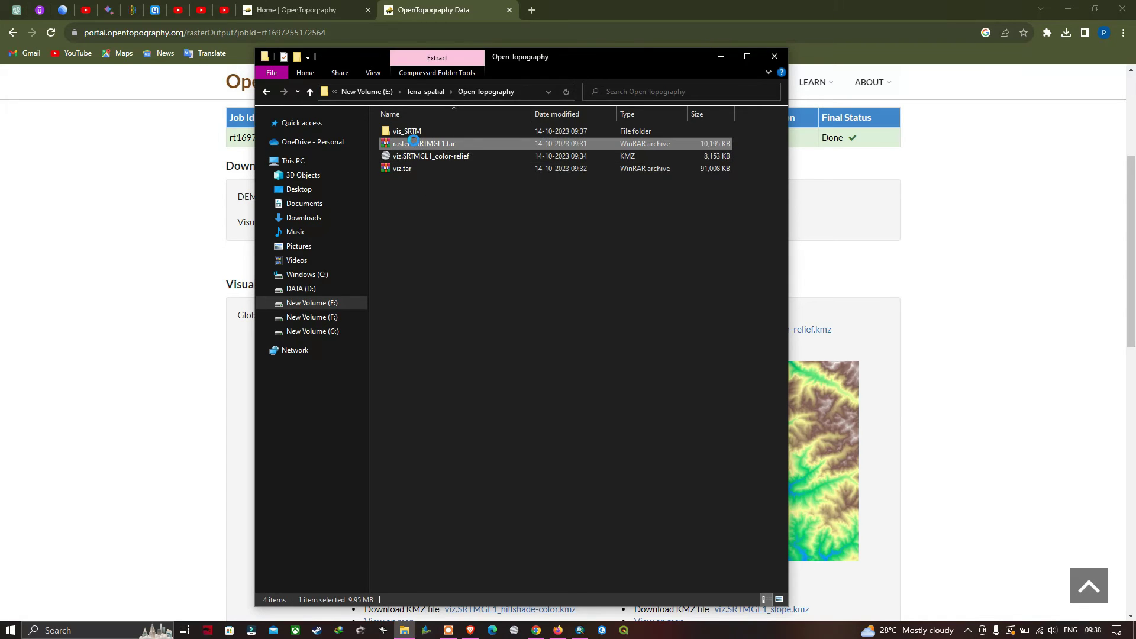
right_click(414, 143)
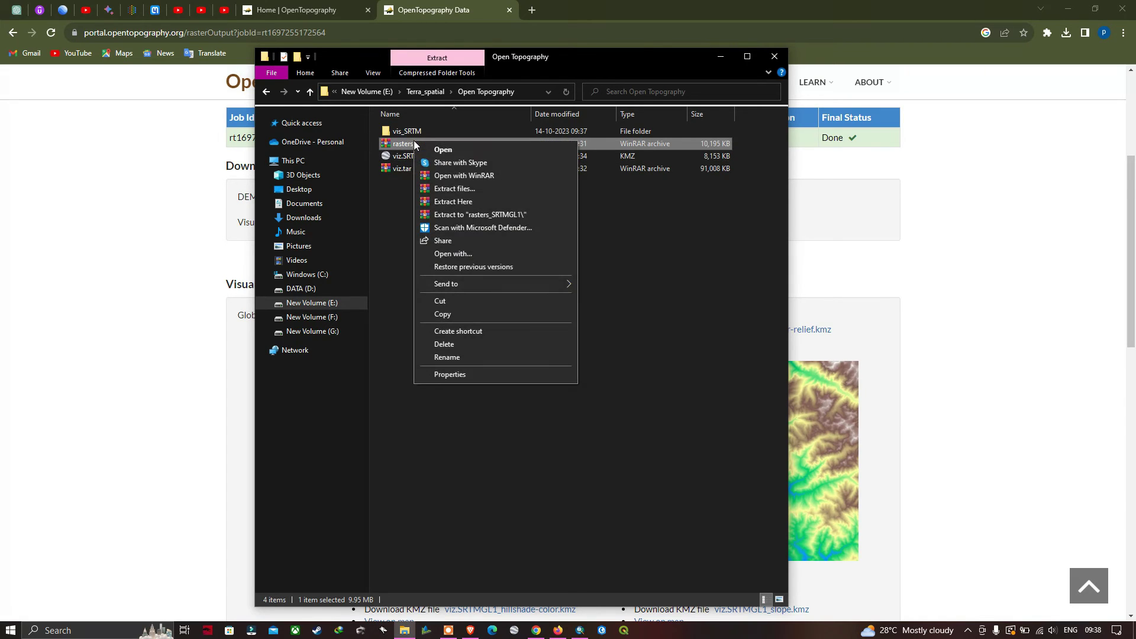
left_click(454, 201)
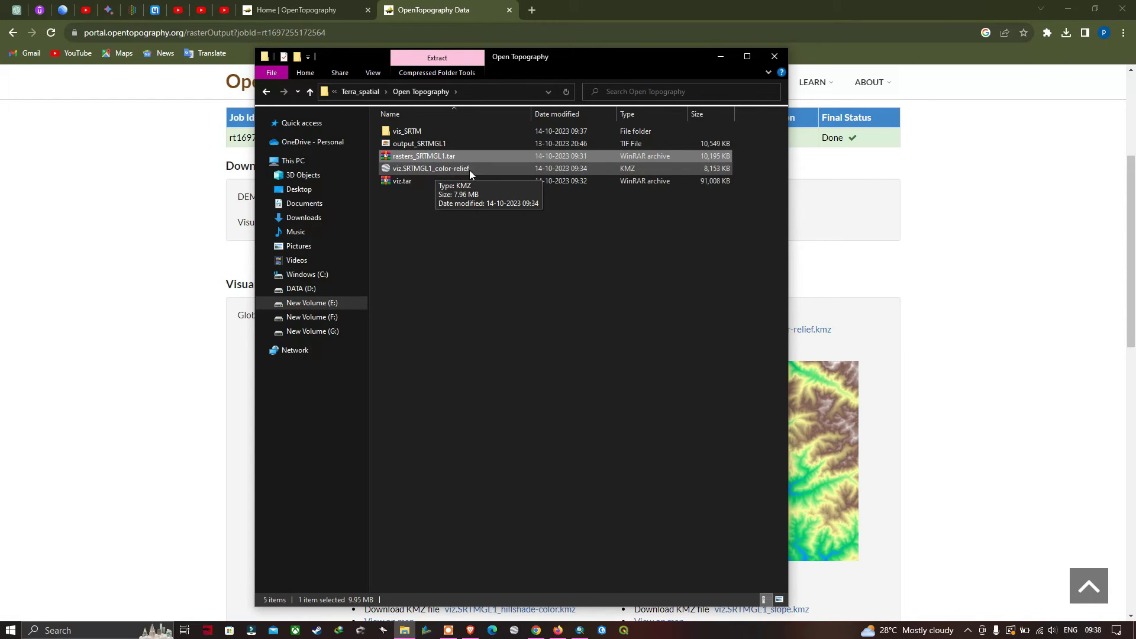
left_click(474, 240)
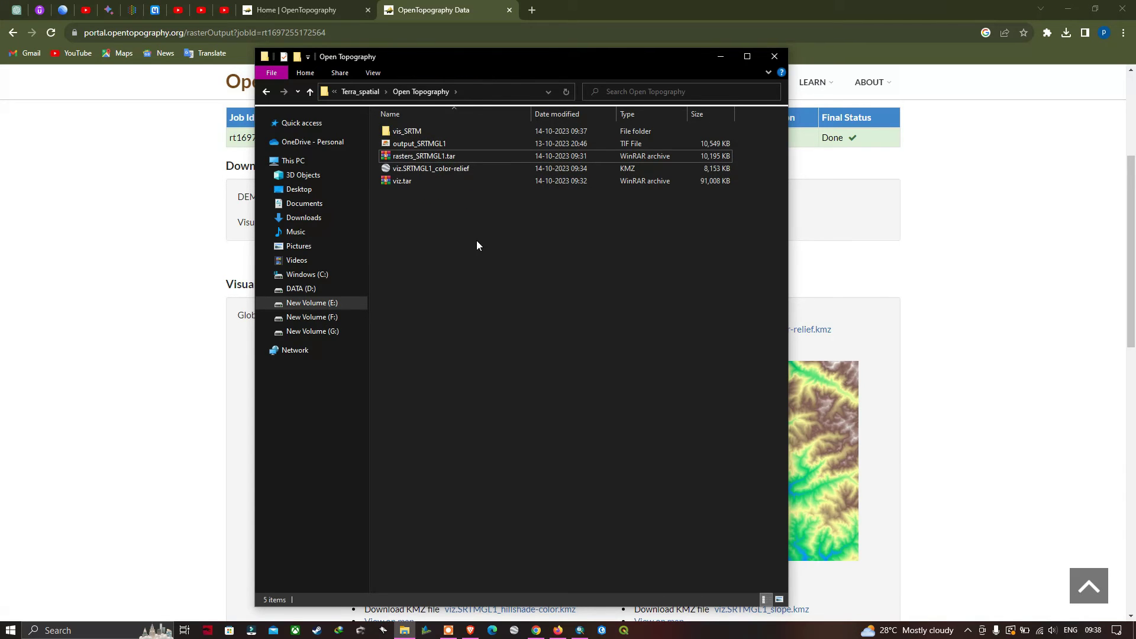
left_click(803, 206)
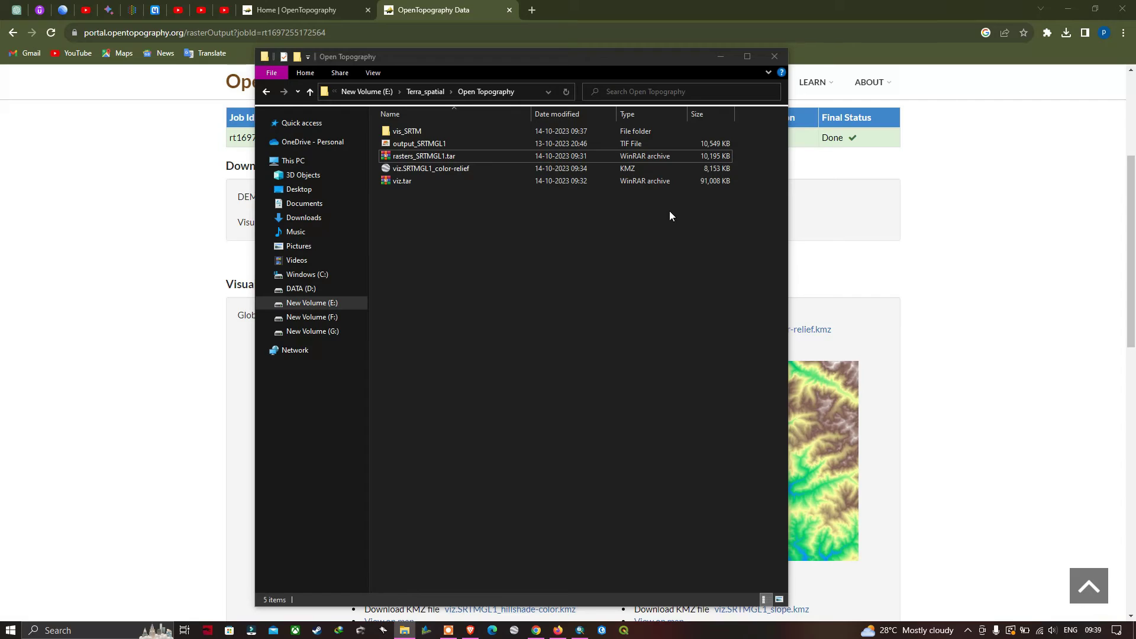
- Open the viz.SRTMGL1_color-relief KMZ file in Google Earth Pro and examine the overlay against the surrounding terrain
left_click(424, 170)
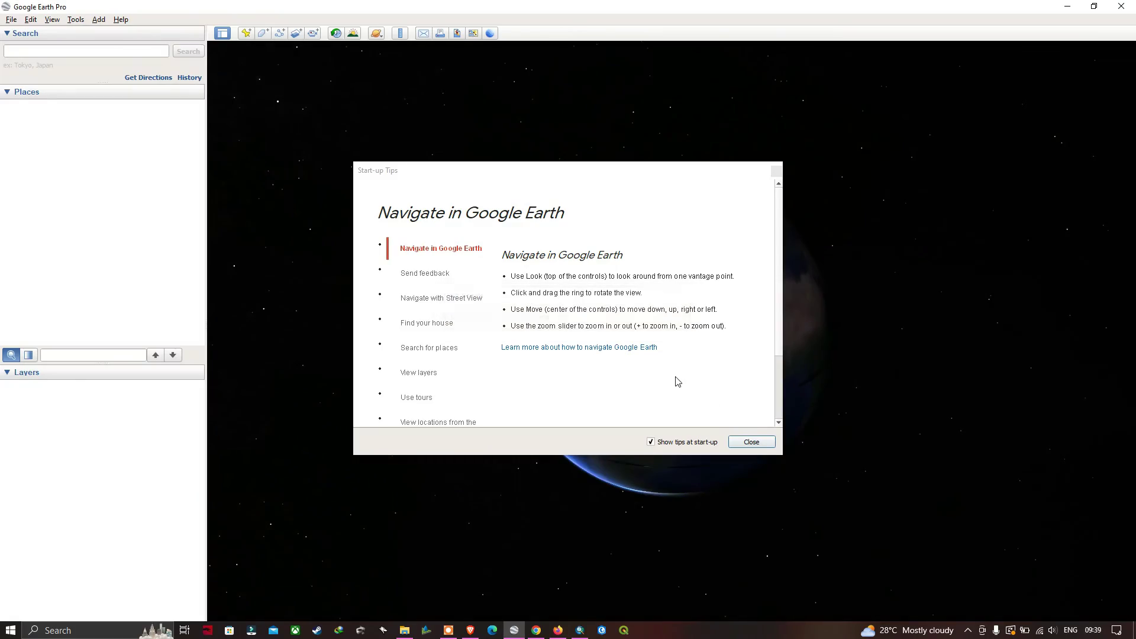
left_click(752, 443)
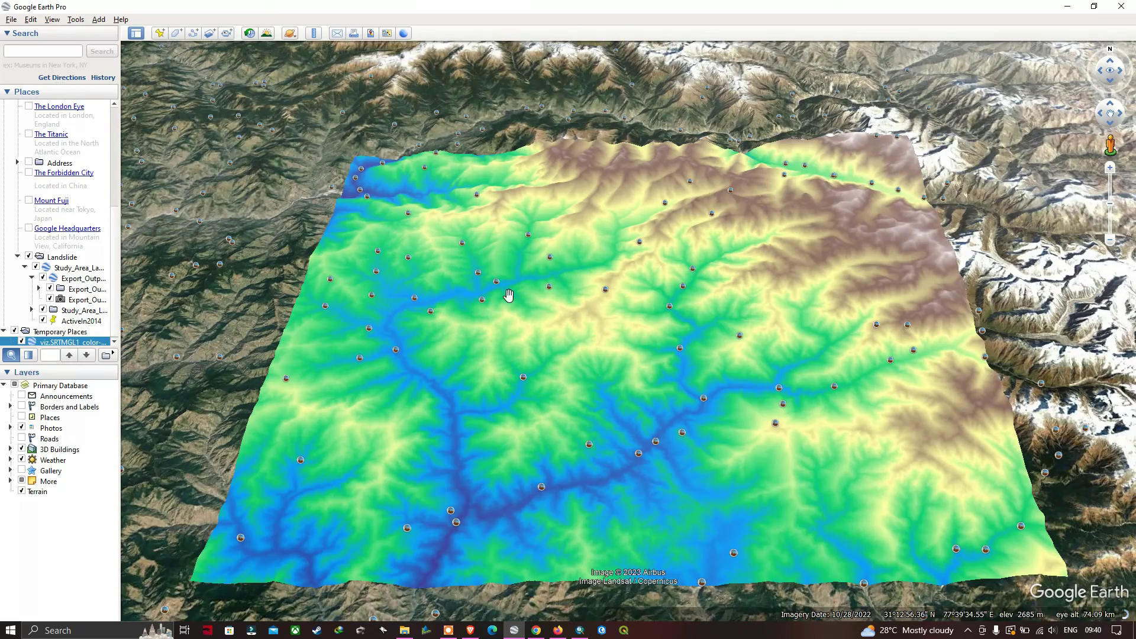
scroll(624, 277, "down", 2)
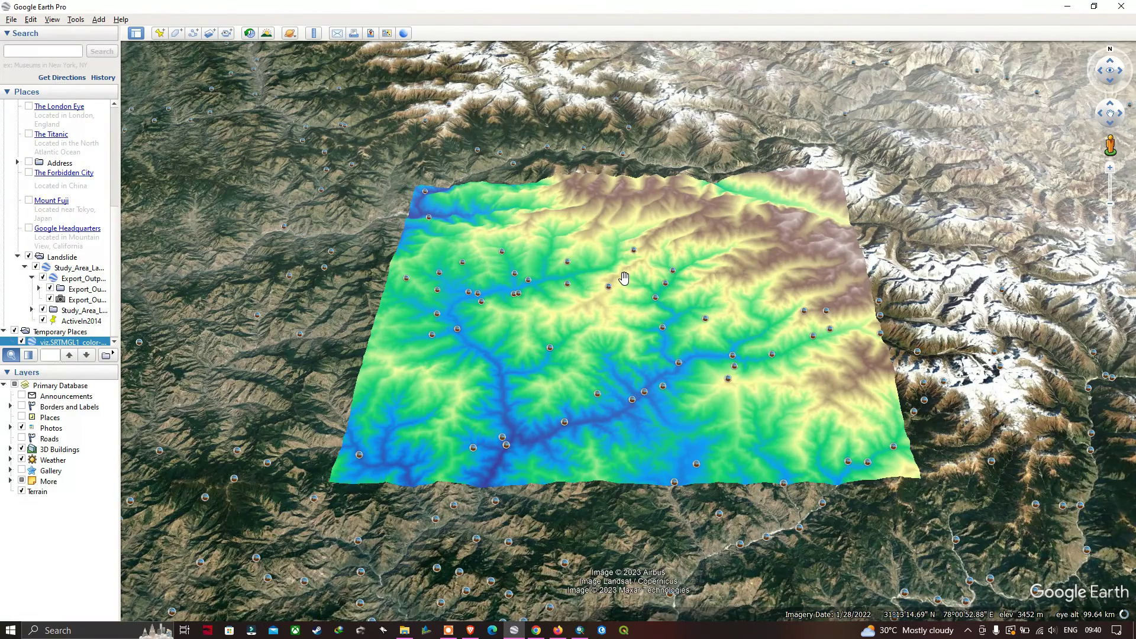
scroll(623, 278, "down", 3)
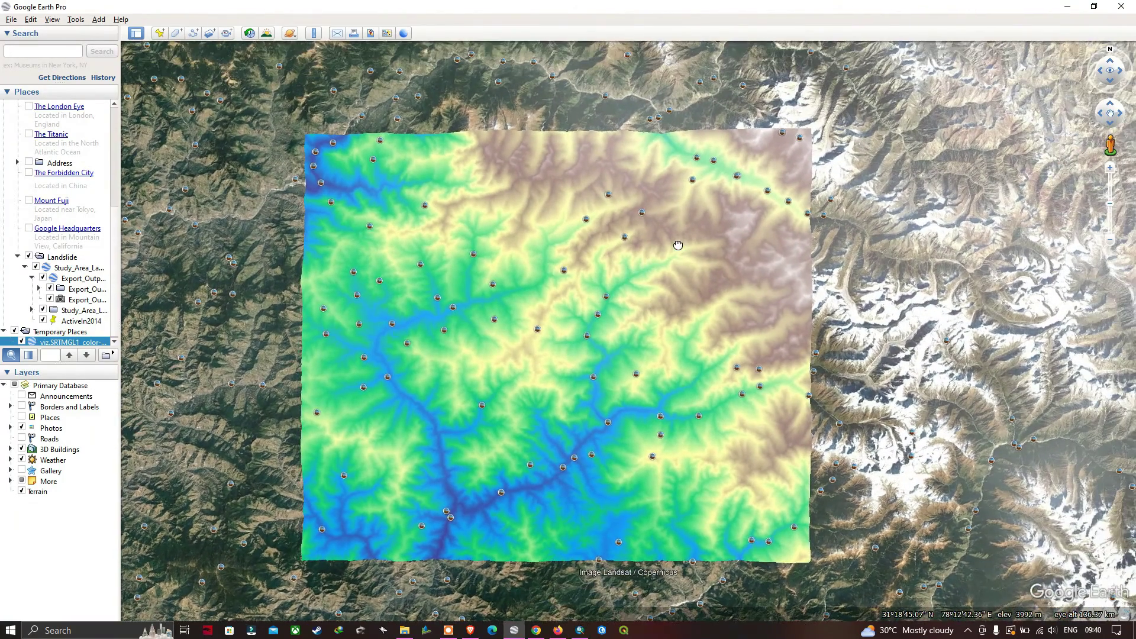
left_click_drag(616, 228, 639, 254)
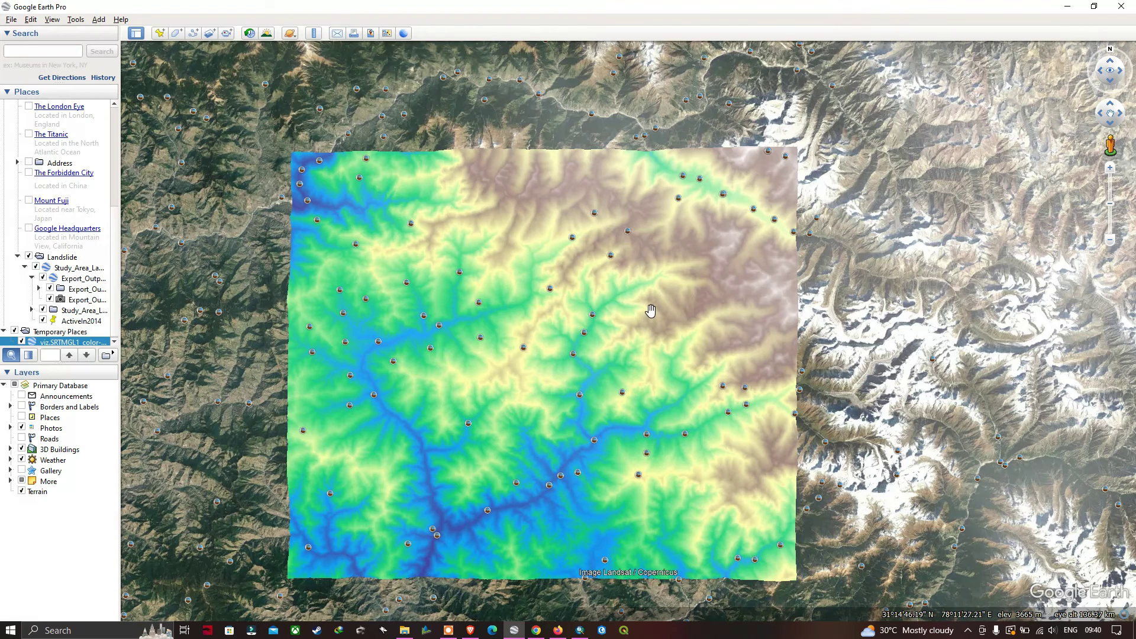
- Switch to ArcMap and add the aspect, color-relief, hillshade, hillshade-color, roughness and slope TIFFs from Open Topography's vis_SRTM folder
key("alt+Tab")
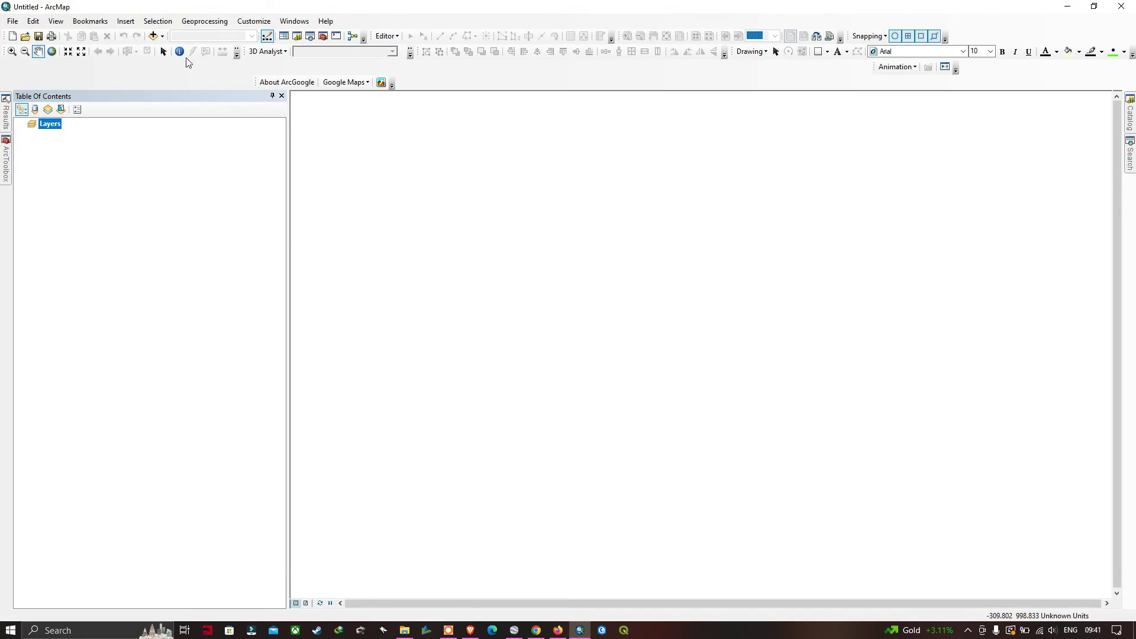
left_click(163, 36)
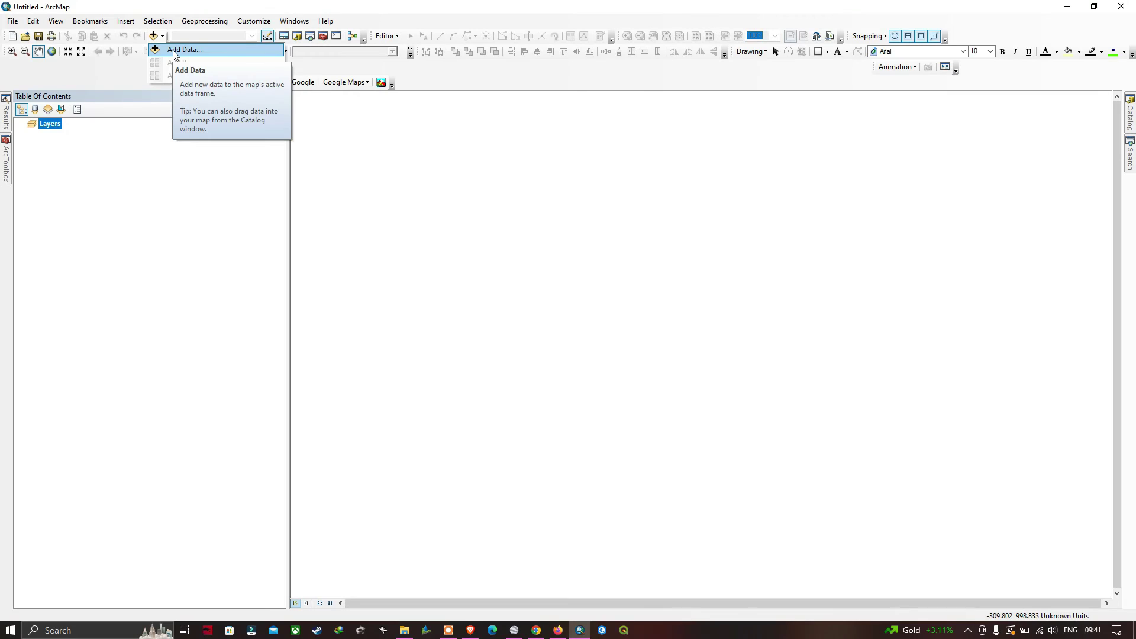
left_click(176, 51)
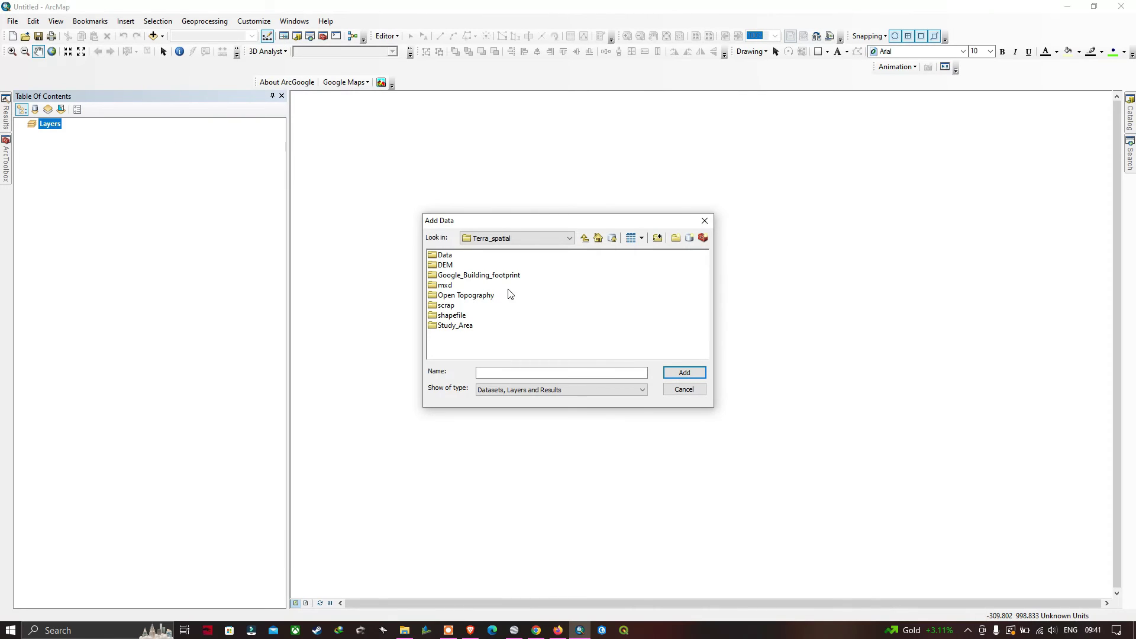
double_click(453, 296)
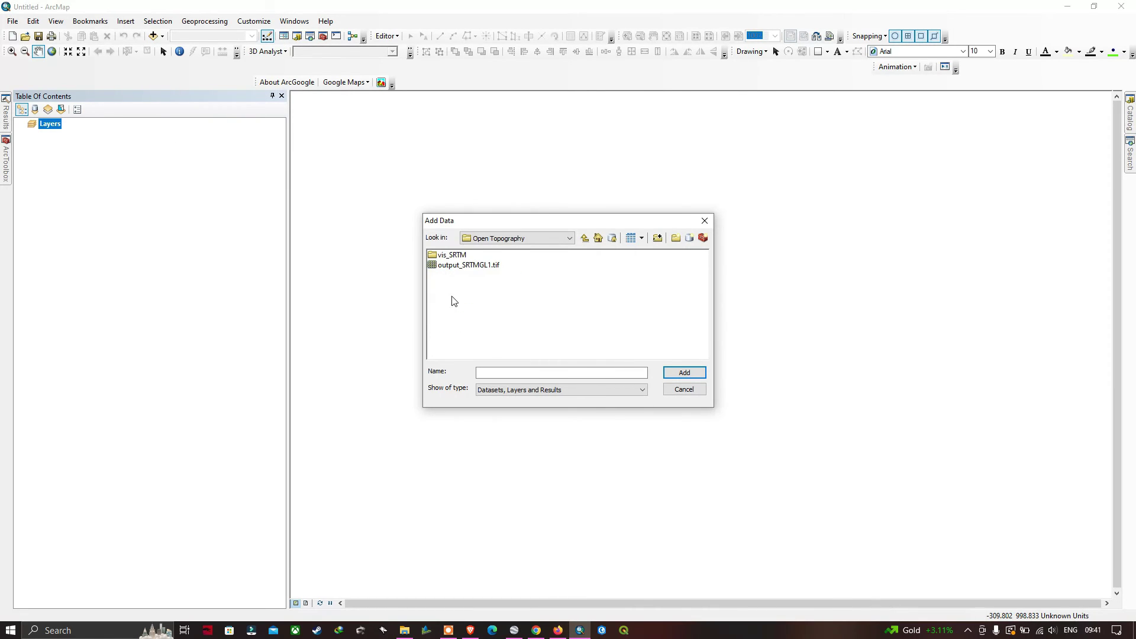
double_click(453, 256)
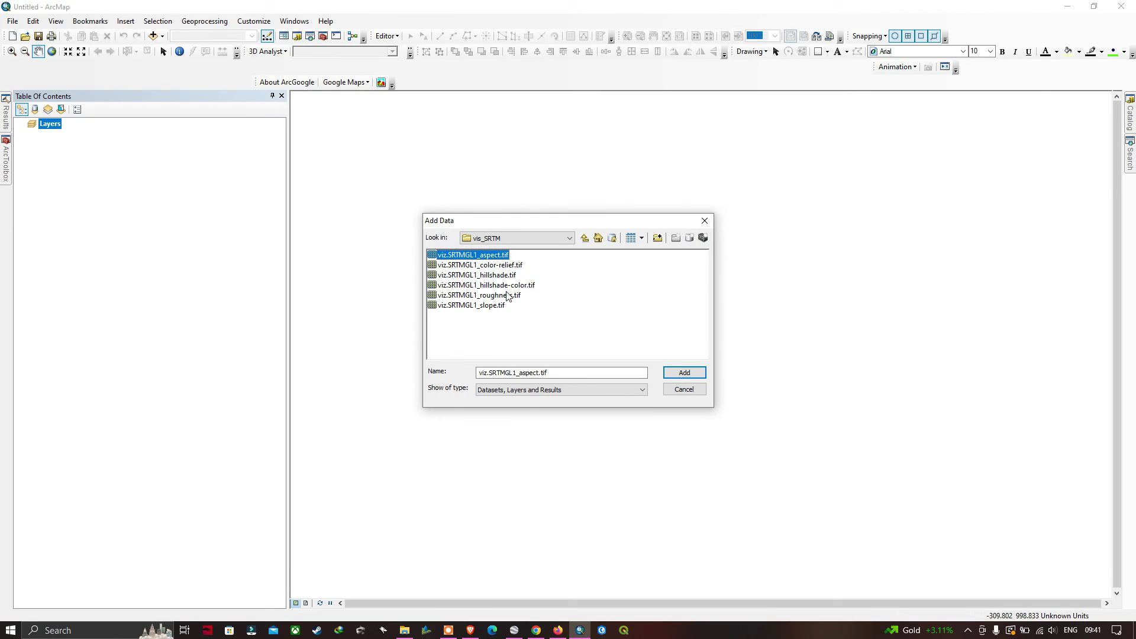
left_click(506, 265, "ctrl")
left_click(506, 275, "ctrl")
left_click(507, 285, "ctrl")
left_click(505, 295, "ctrl")
left_click(500, 305, "ctrl")
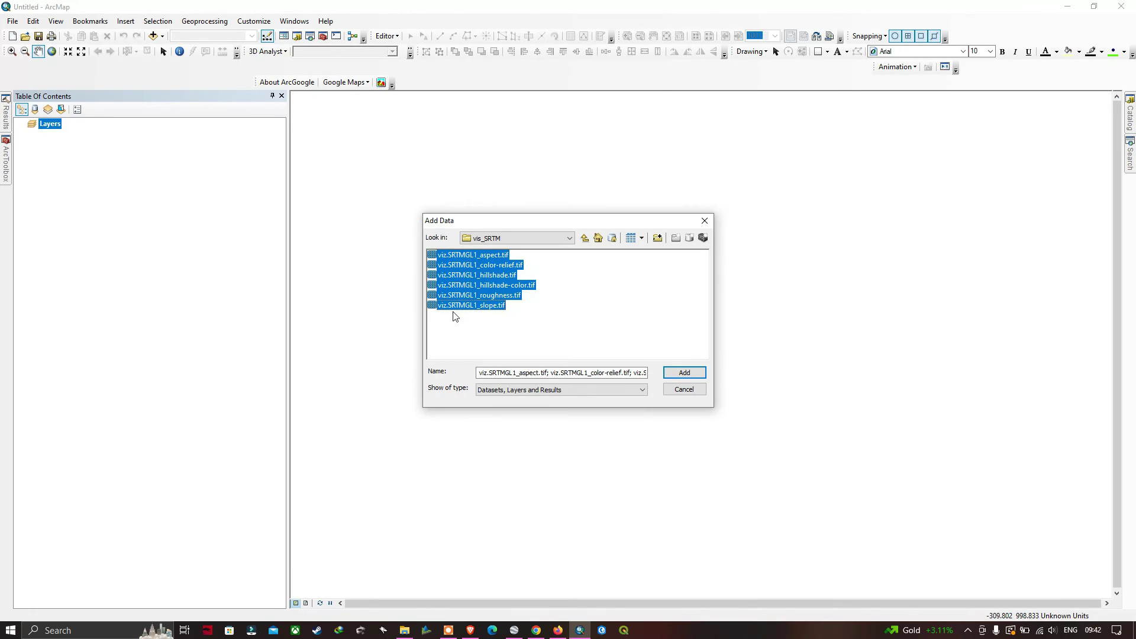
left_click(685, 374)
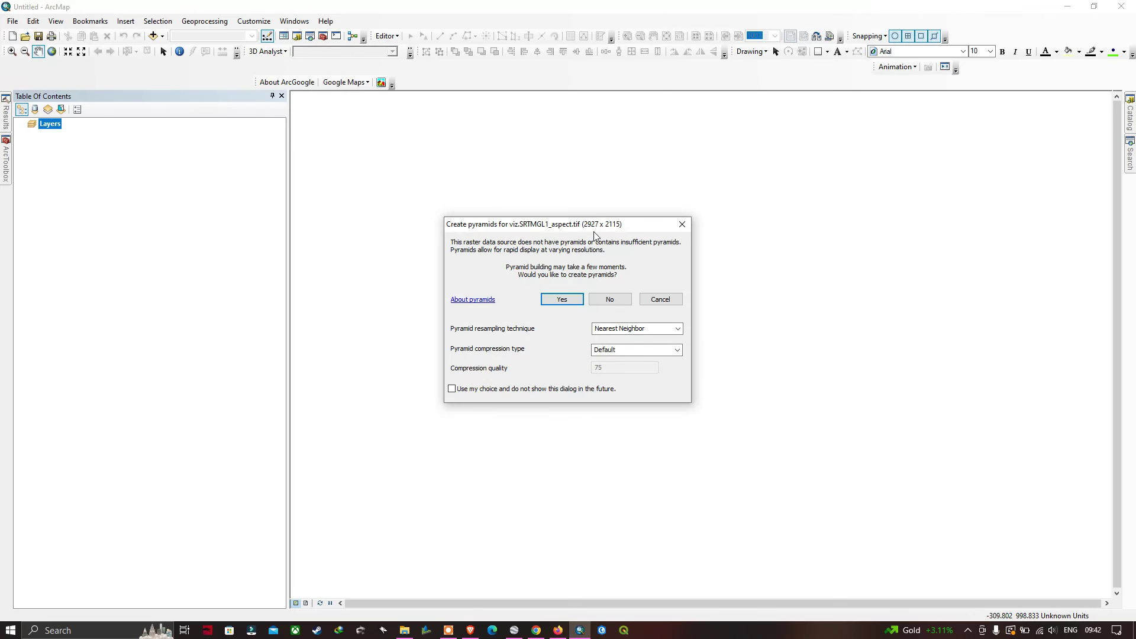
- Build pyramids for the added rasters with Nearest Neighbor resampling and default compression, and clear the layer selection
left_click(568, 299)
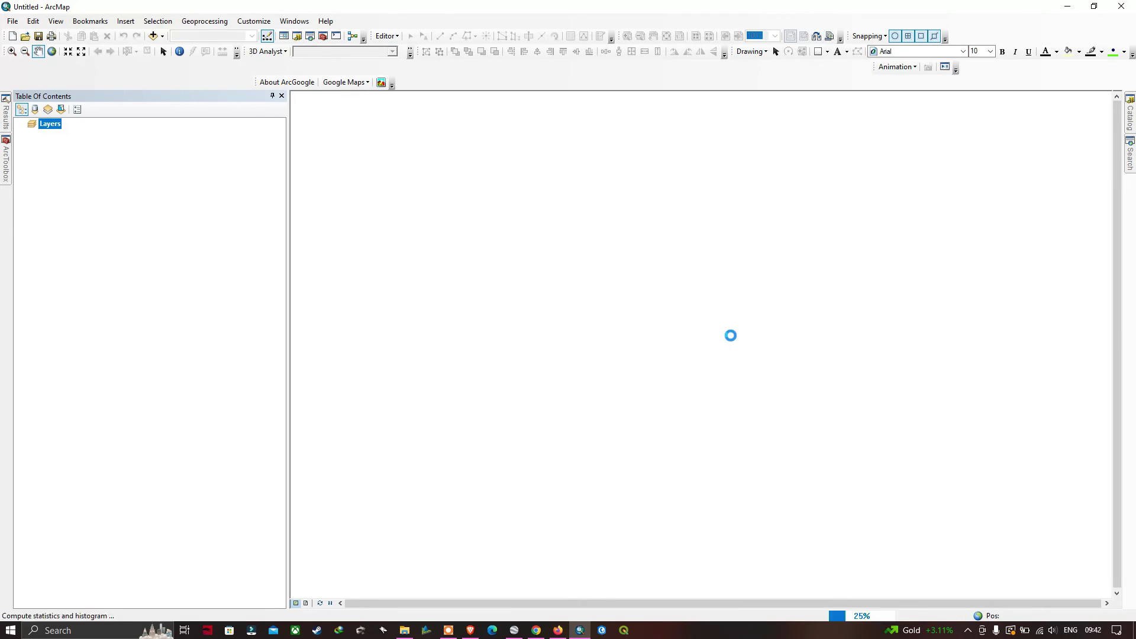
left_click(577, 303)
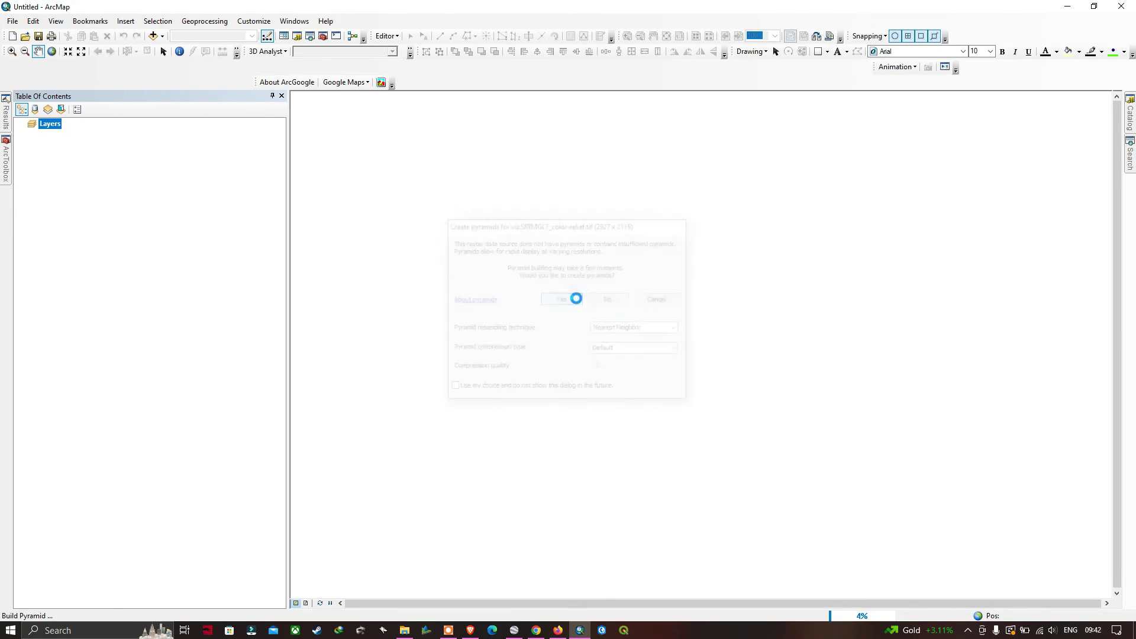
left_click(574, 298)
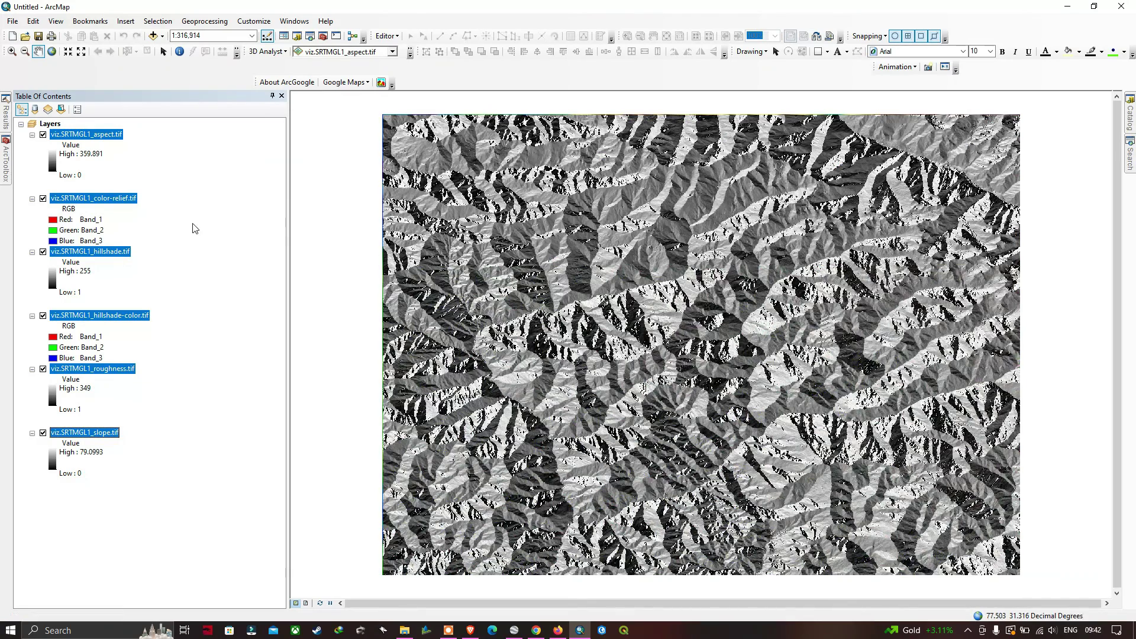
left_click(253, 224)
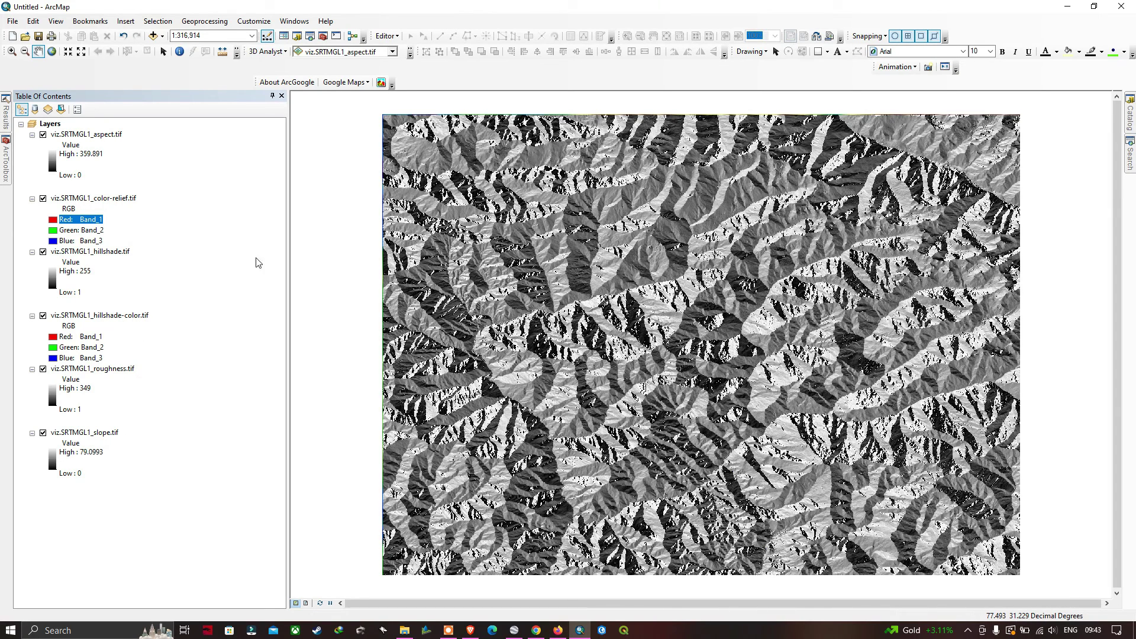
- Add the output_SRTMGL1.tif elevation raster from the Open Topography folder to the map
left_click(163, 36)
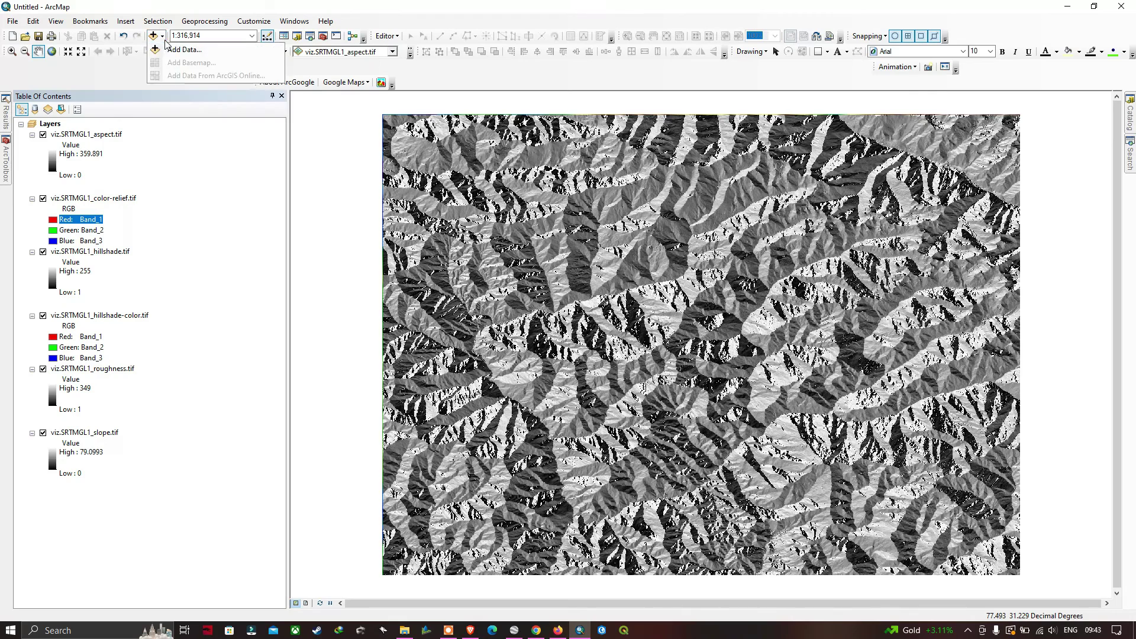
left_click(176, 52)
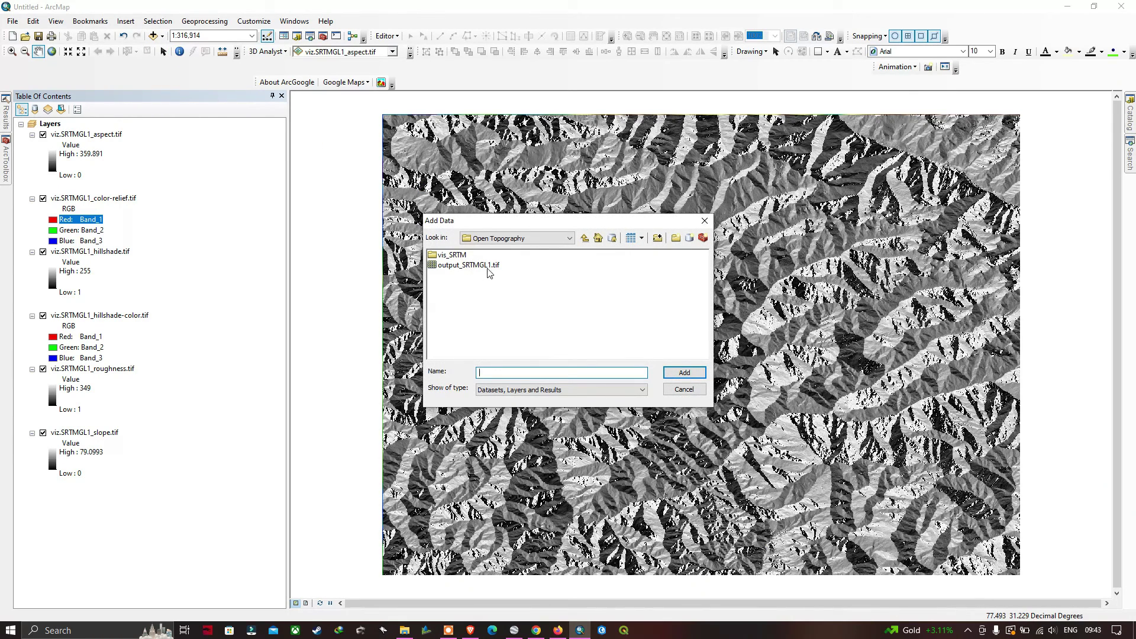
left_click(467, 265)
left_click(686, 373)
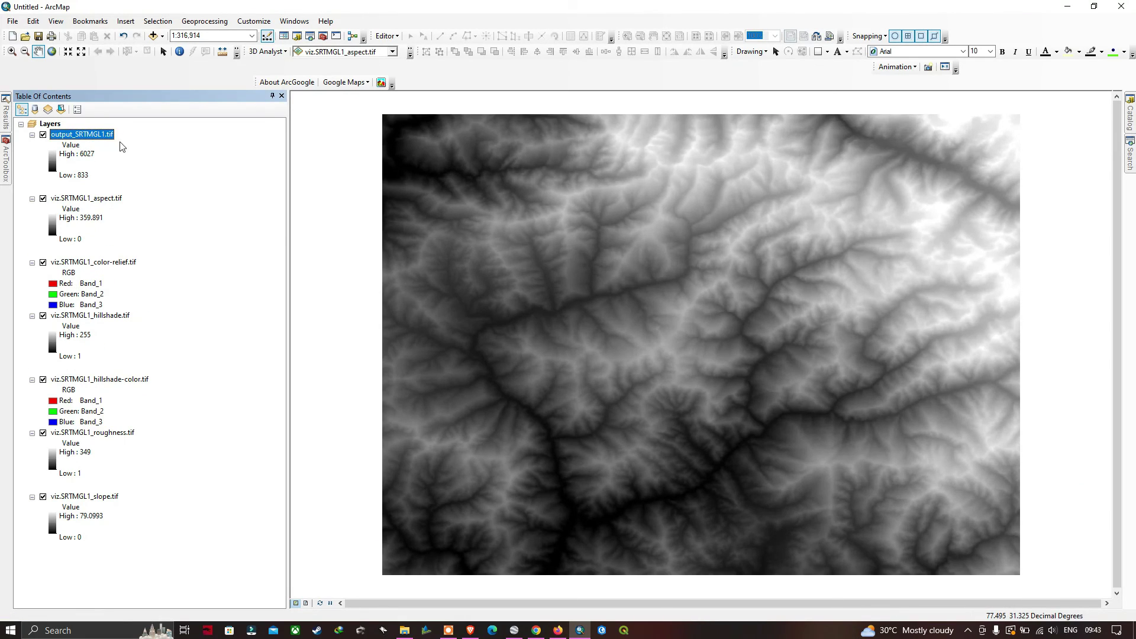
- Hide the output_SRTMGL1, aspect, color-relief, hillshade, hillshade-color and roughness layers one by one to view each raster beneath, leaving only slope displayed
left_click_drag(749, 247, 704, 247)
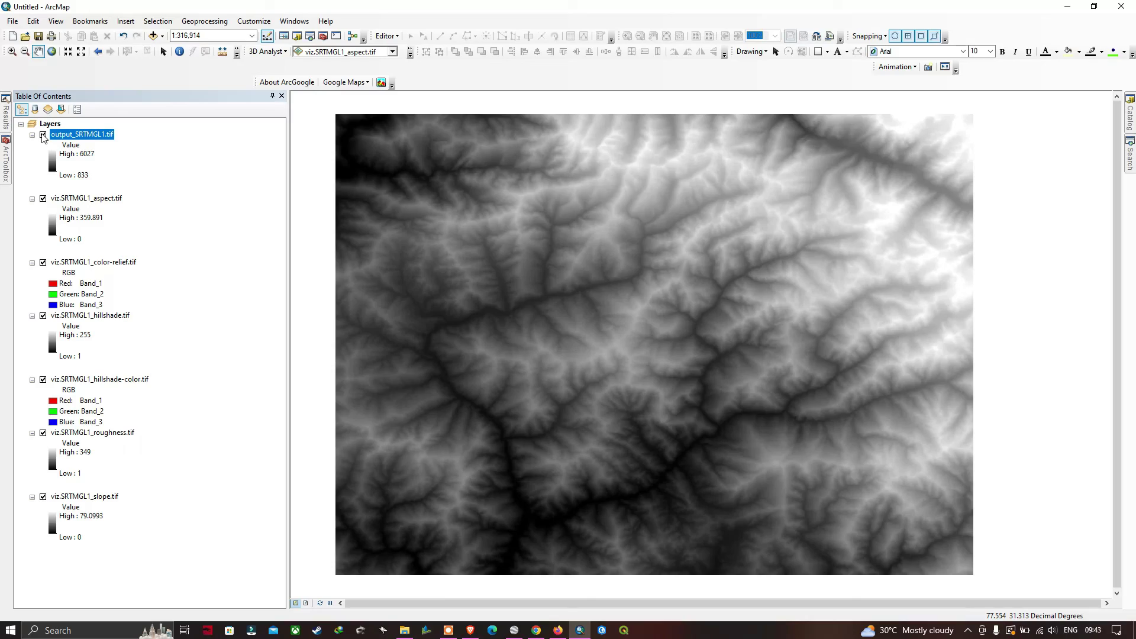
left_click(43, 135)
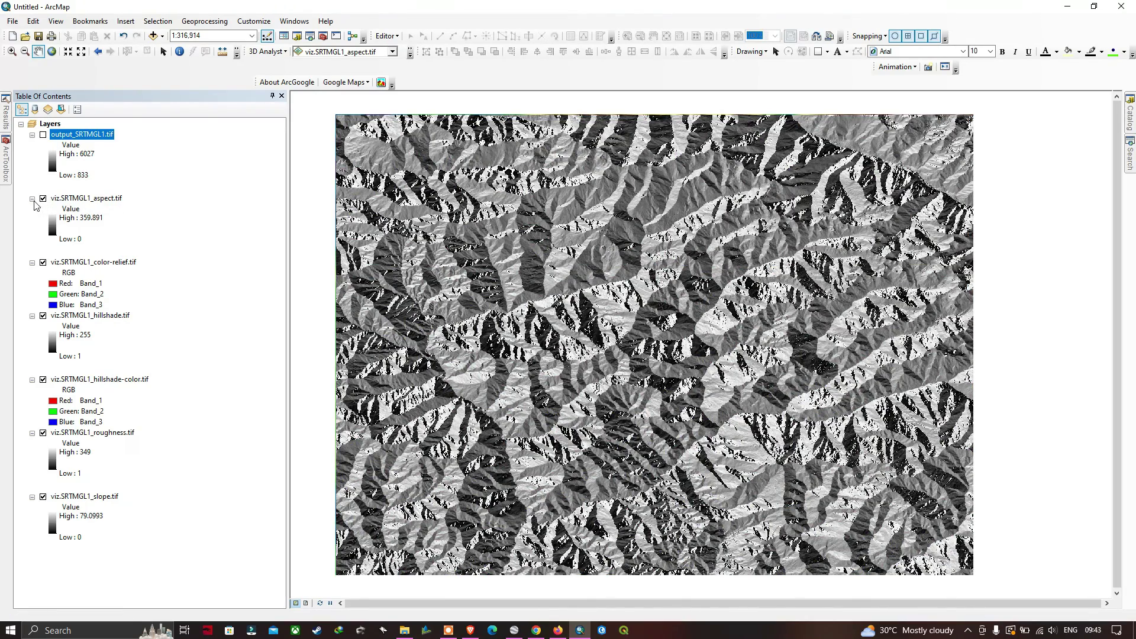
left_click(43, 199)
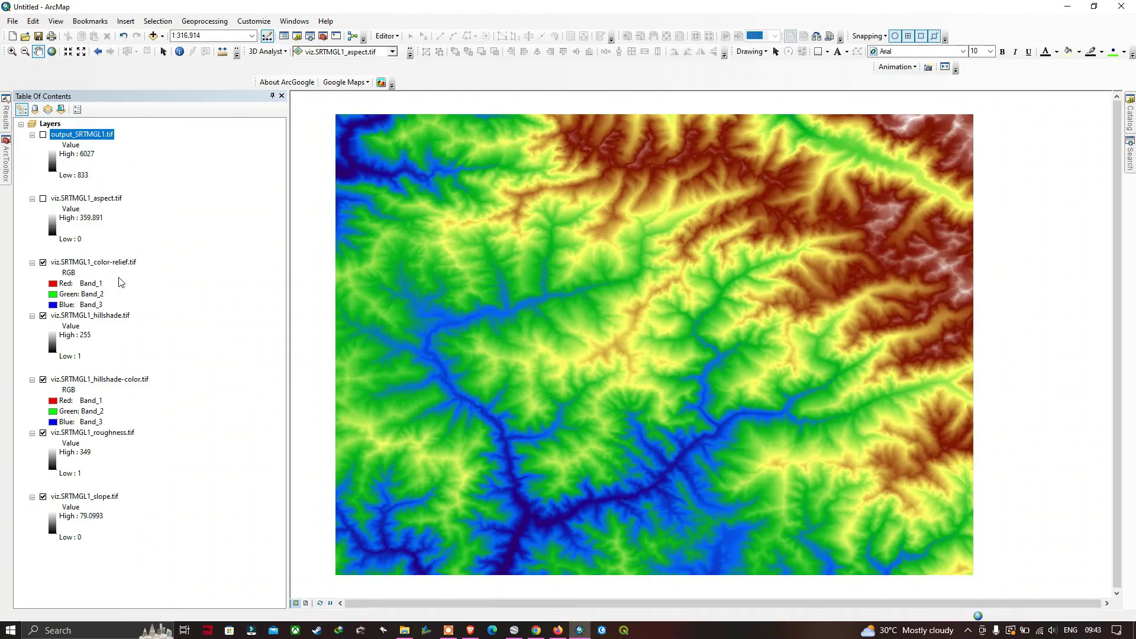
left_click(43, 262)
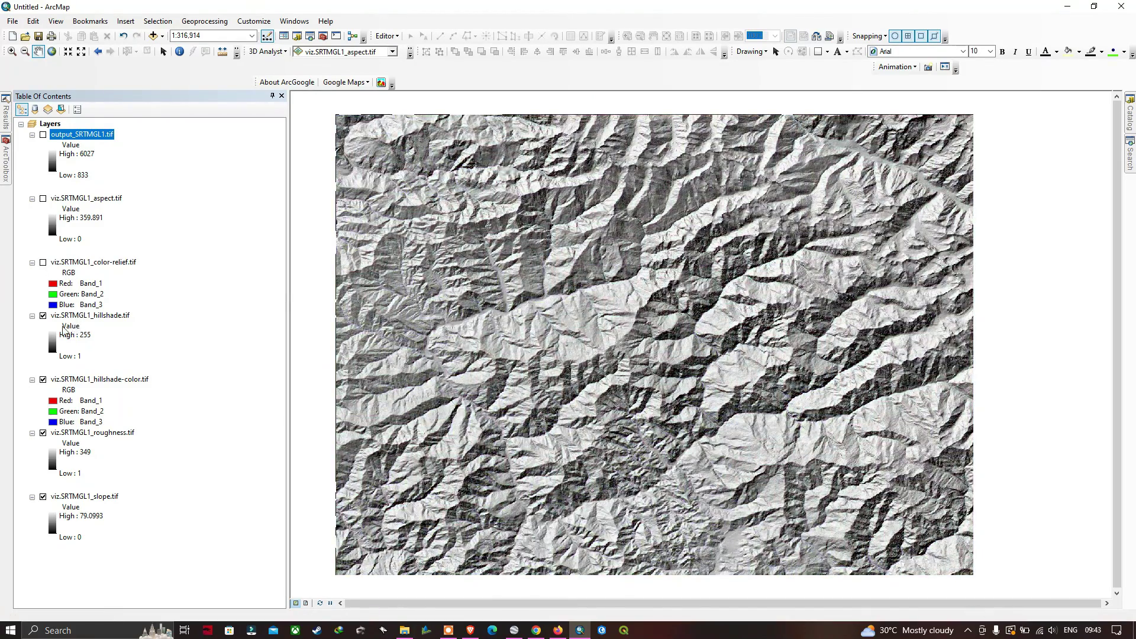
left_click(43, 316)
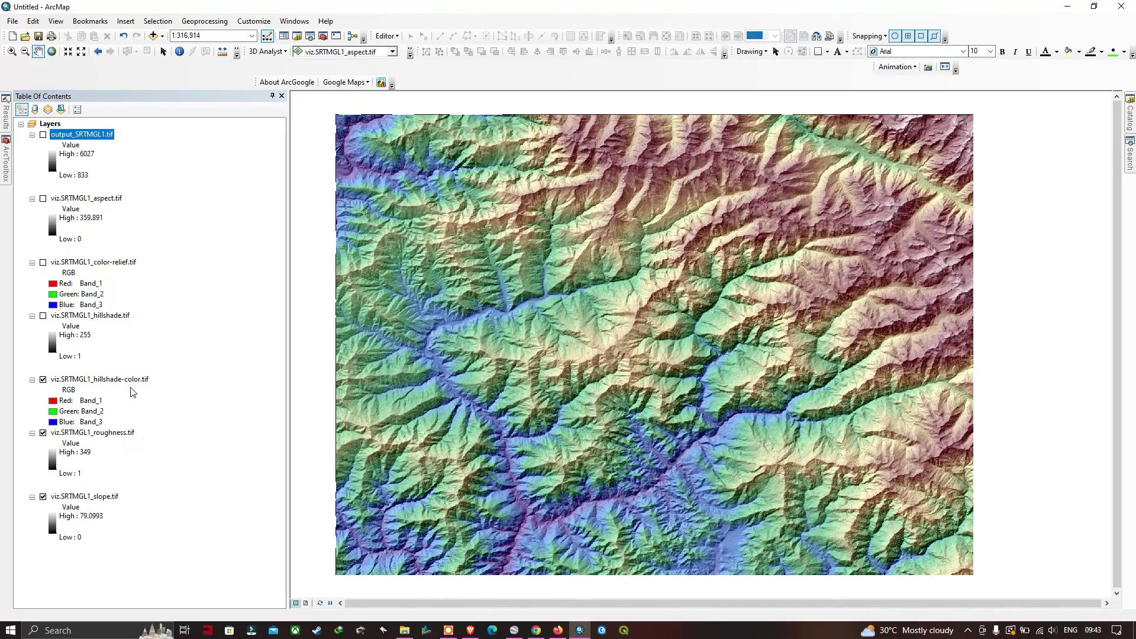
left_click(44, 379)
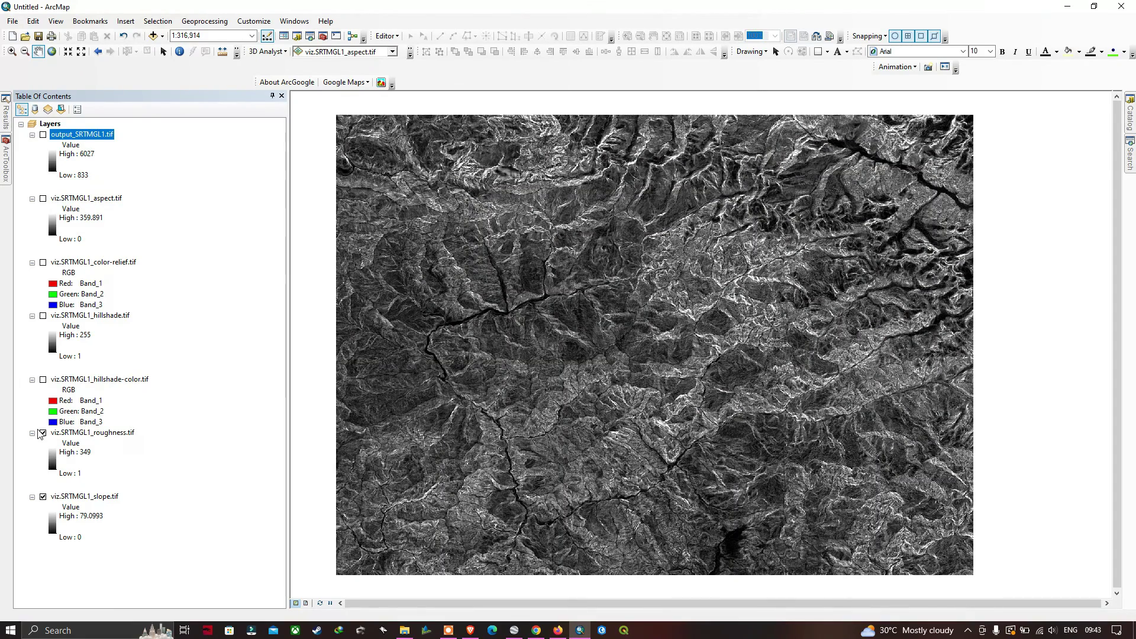
left_click(43, 434)
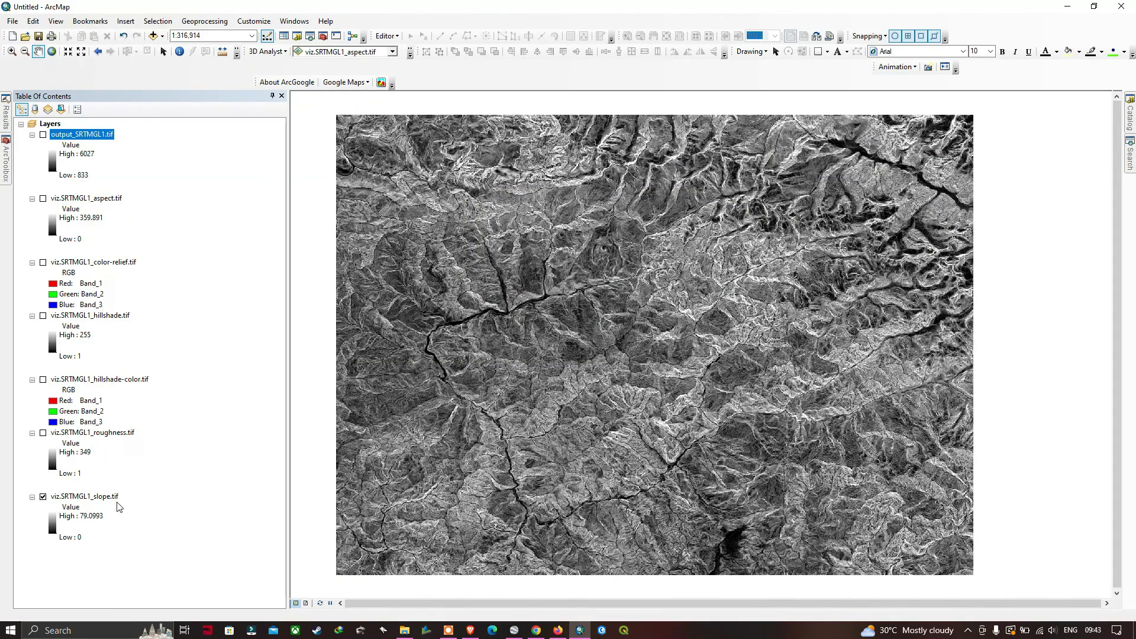